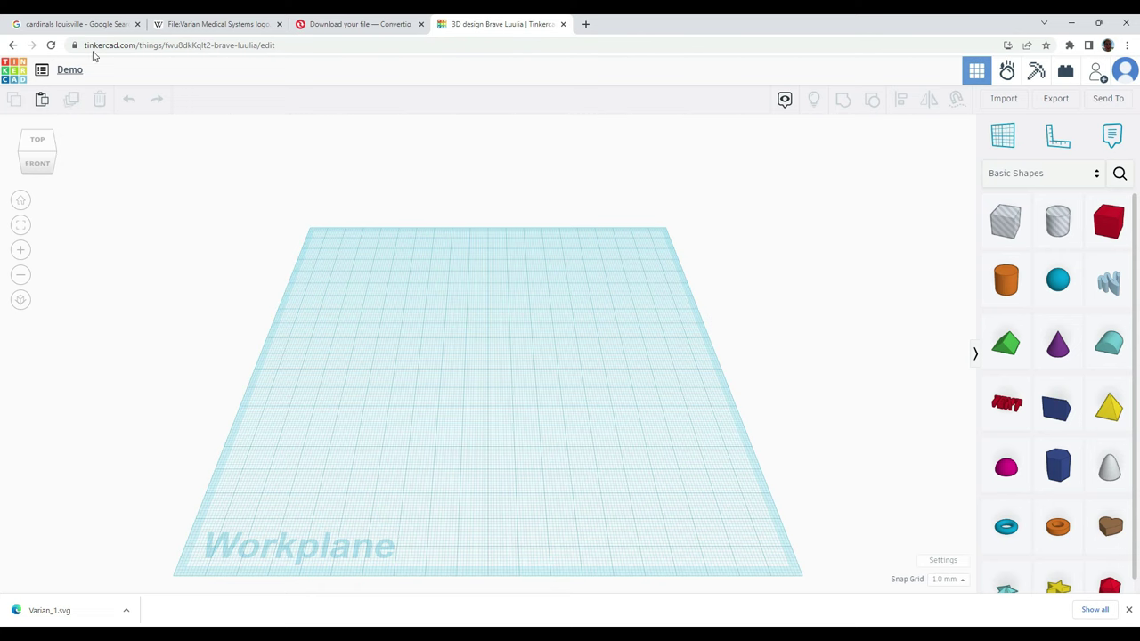
- View the Louisville Cardinals logo, then start a new conversion in Convertio and add the Varian JPG from the Desktop
click(93, 24)
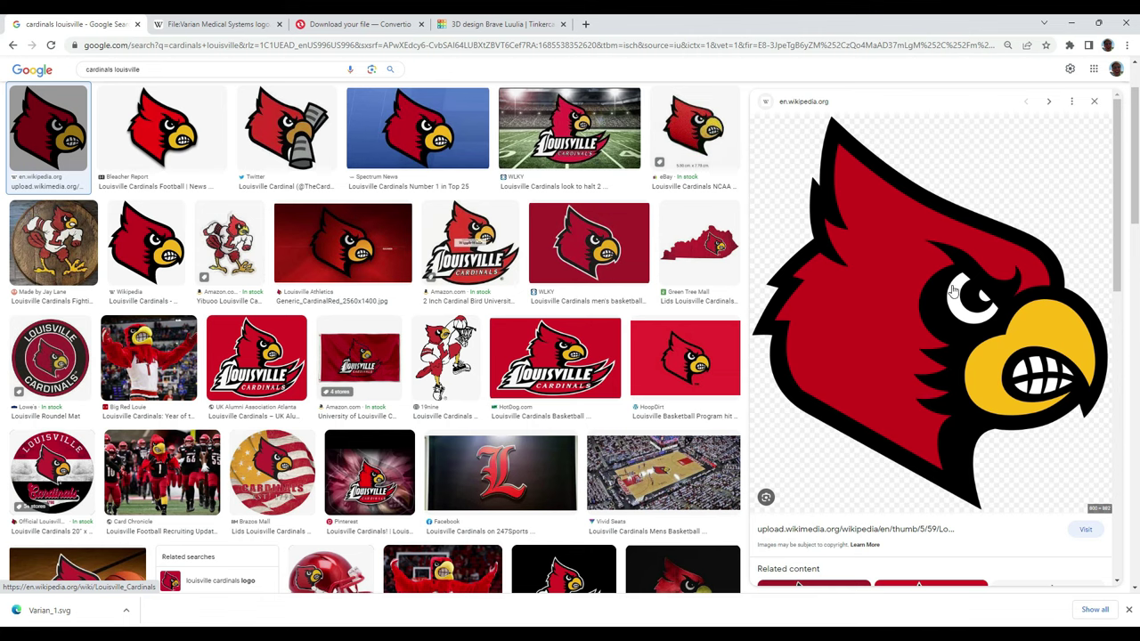
click(372, 24)
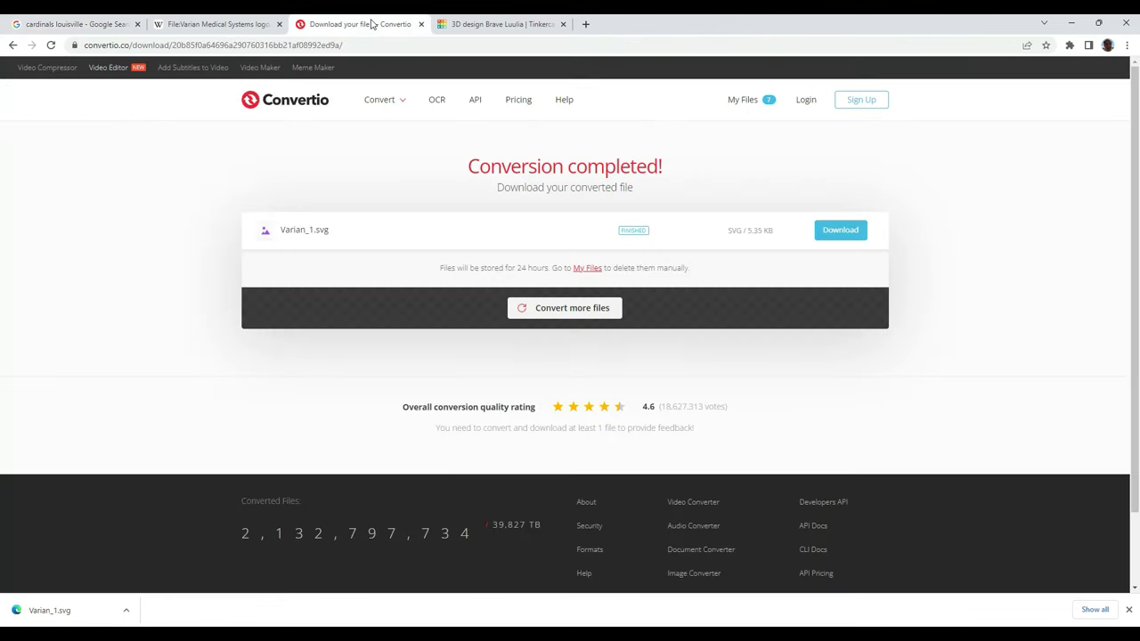
click(519, 311)
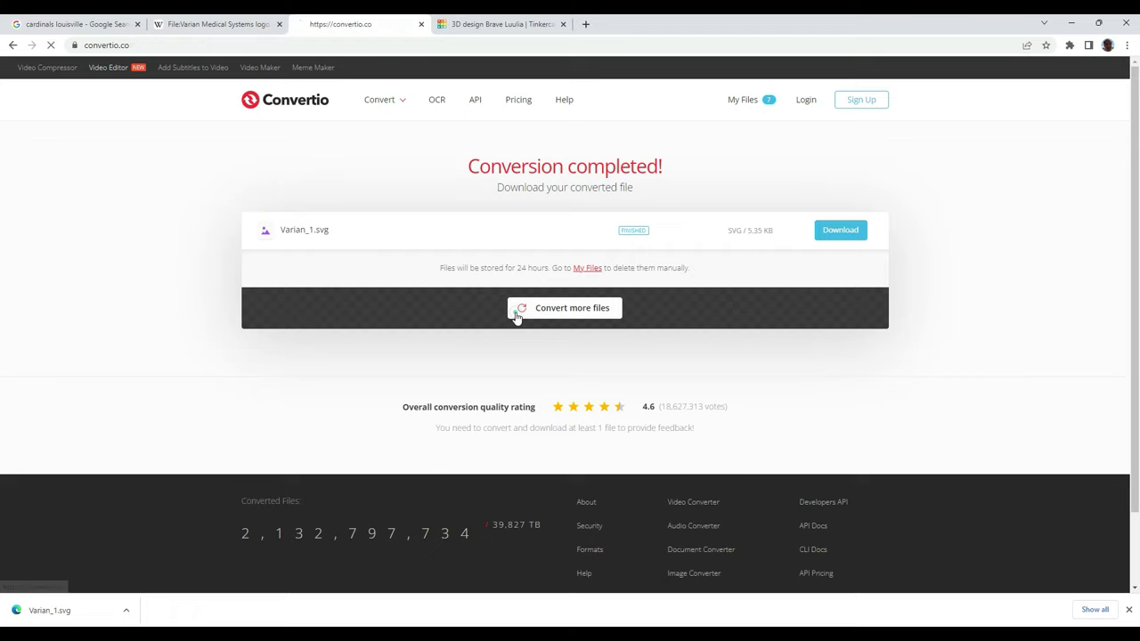
click(504, 367)
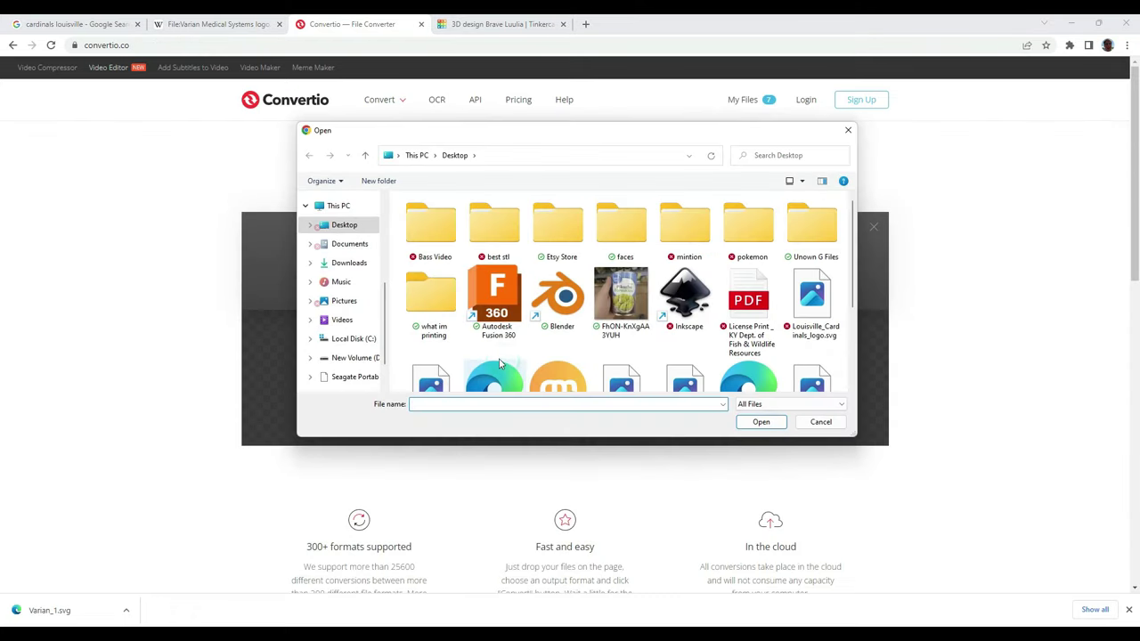
scroll(501, 349, down, 3)
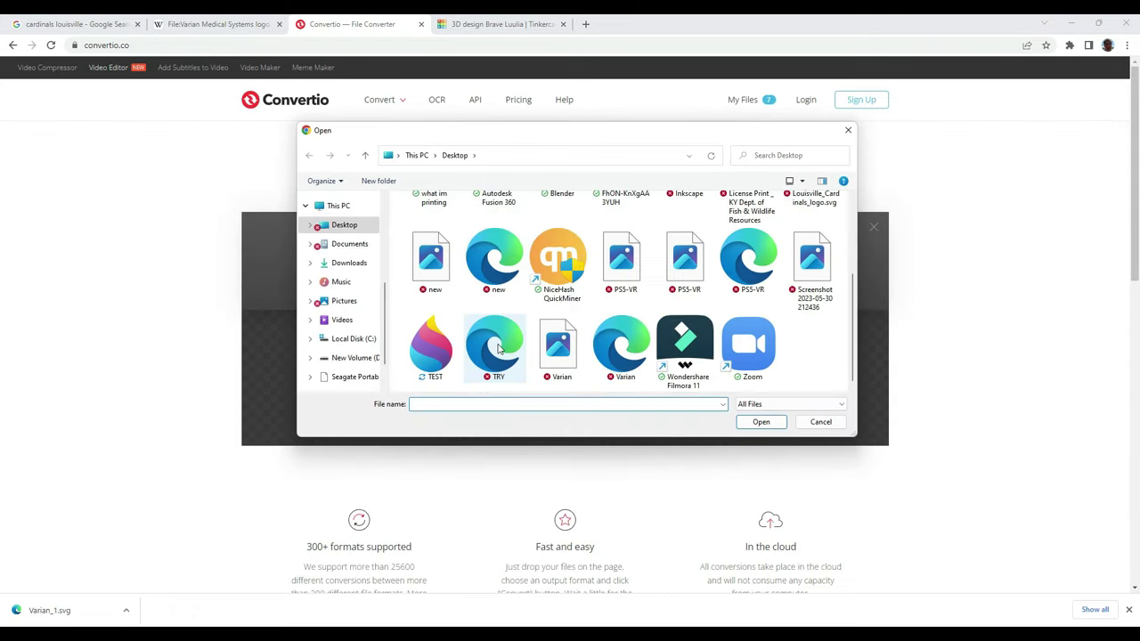
click(557, 346)
click(760, 421)
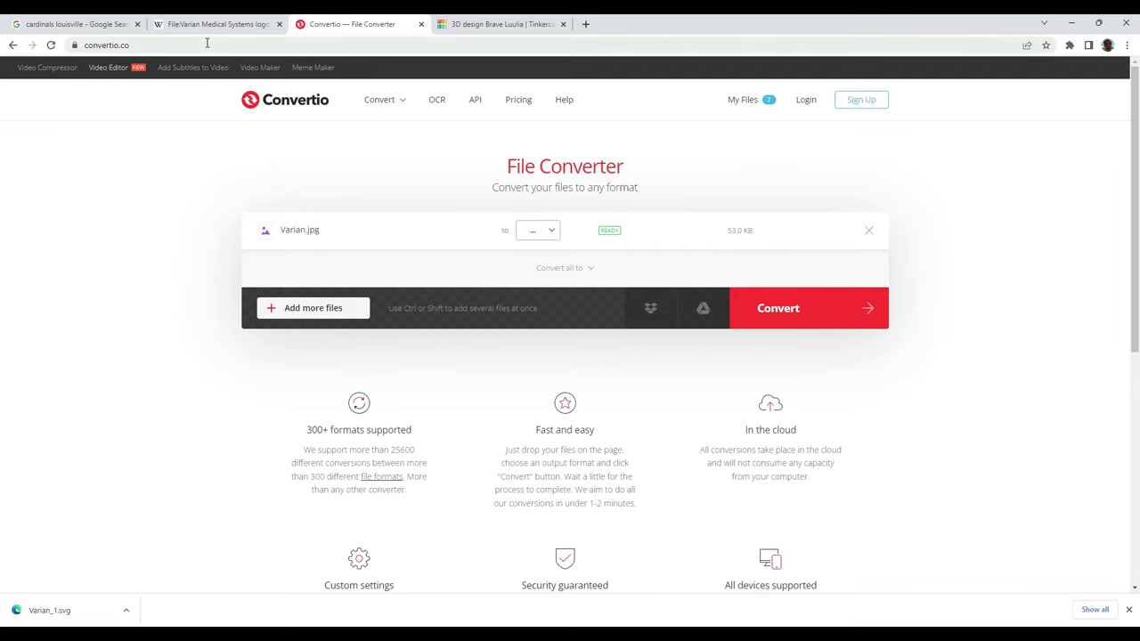
- Convert Varian.jpg to SVG format
click(538, 230)
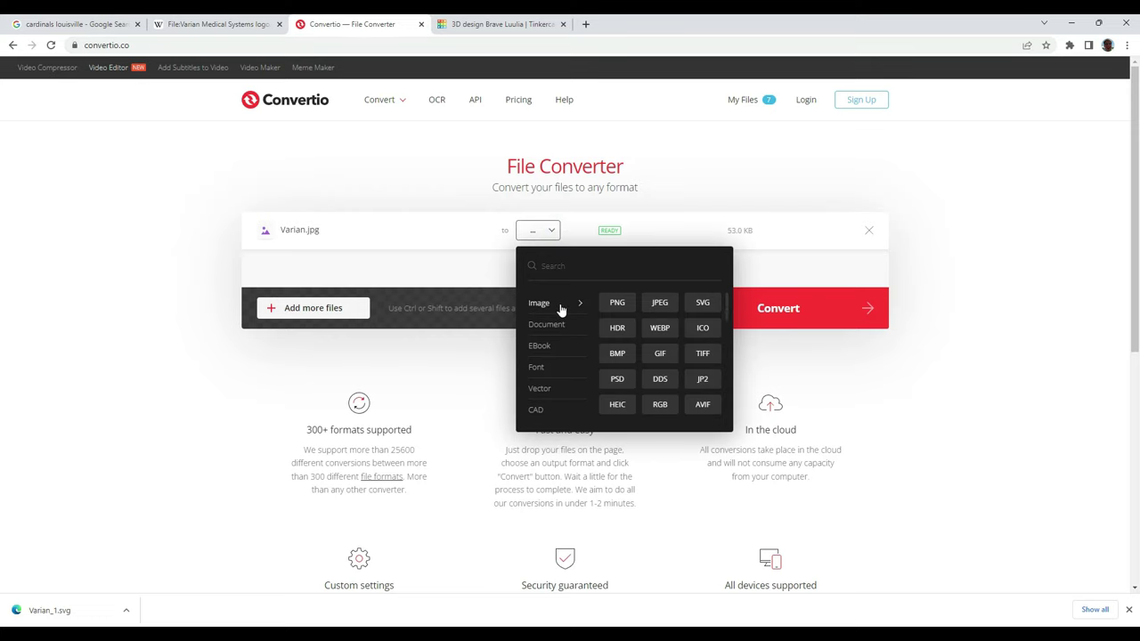
click(702, 303)
click(824, 311)
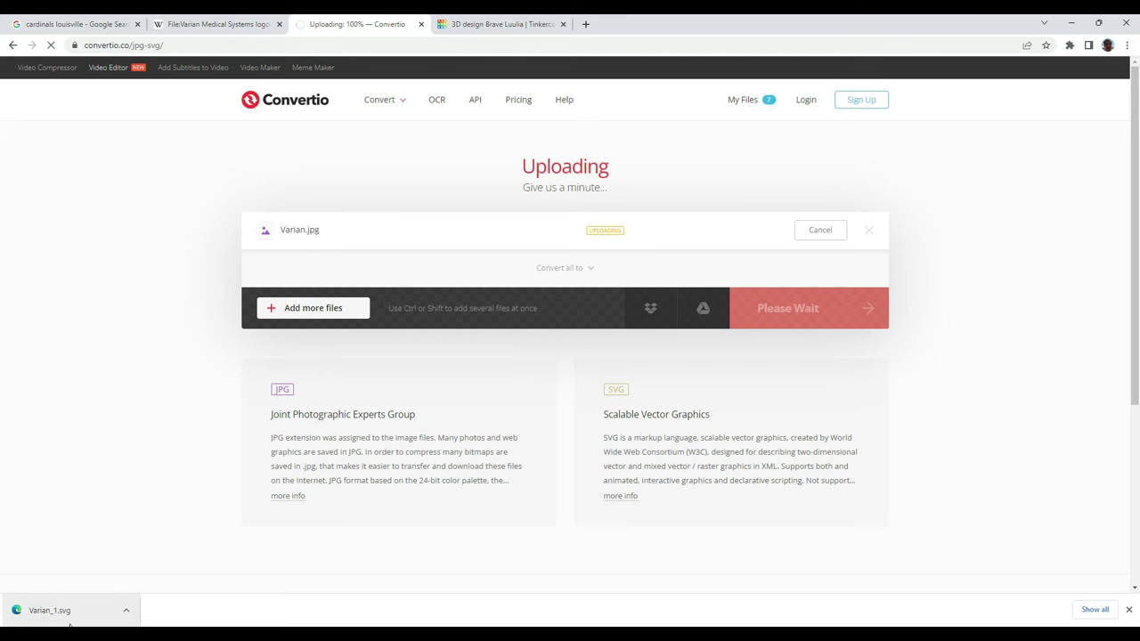
- Switch to the Tinkercad design and import Varian_1.svg from the Downloads folder at 10% scale
click(462, 24)
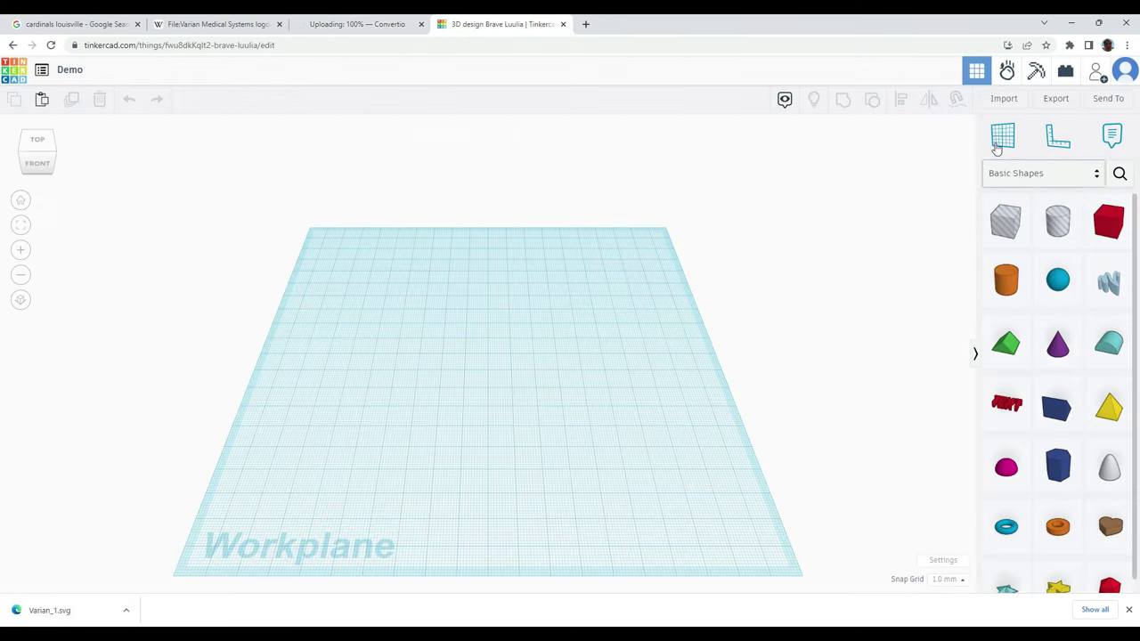
click(995, 100)
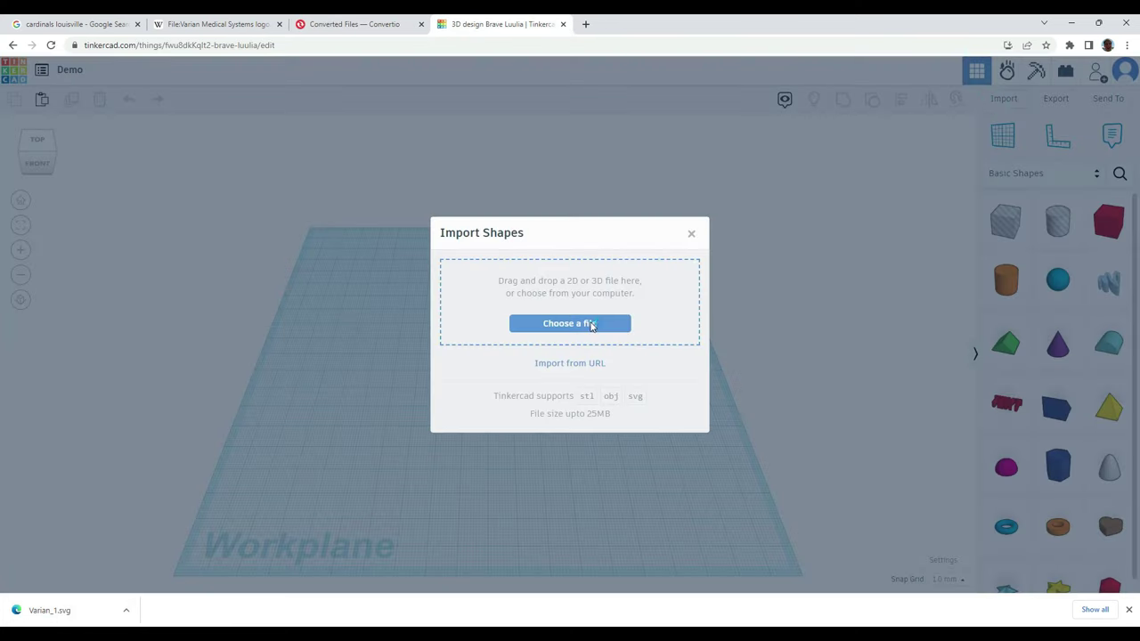
click(590, 324)
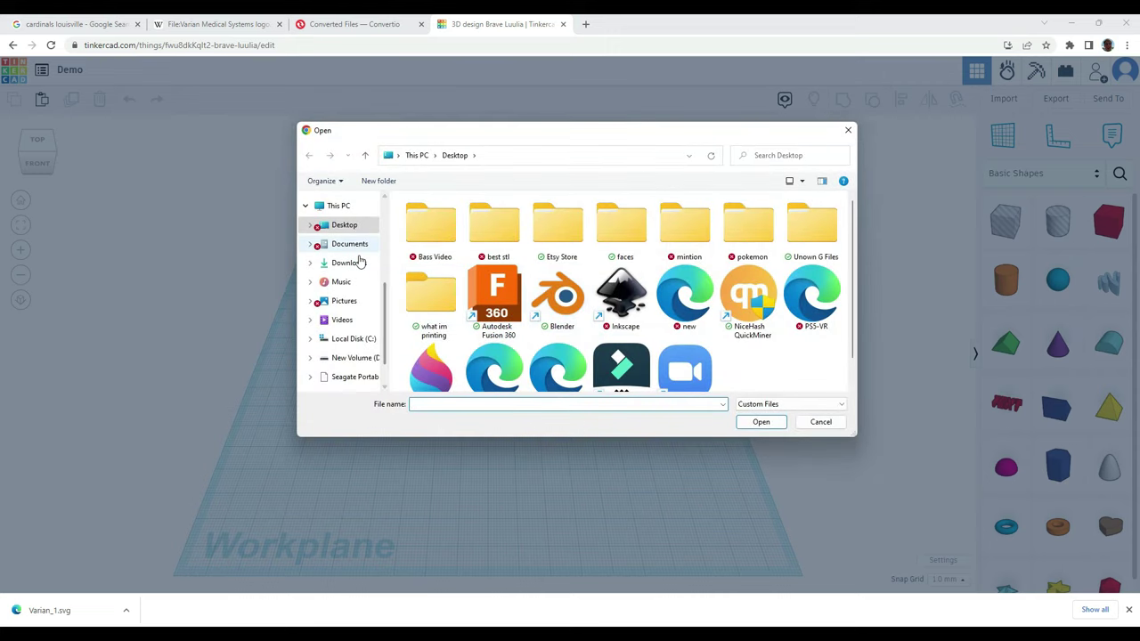
click(350, 263)
click(466, 234)
click(761, 421)
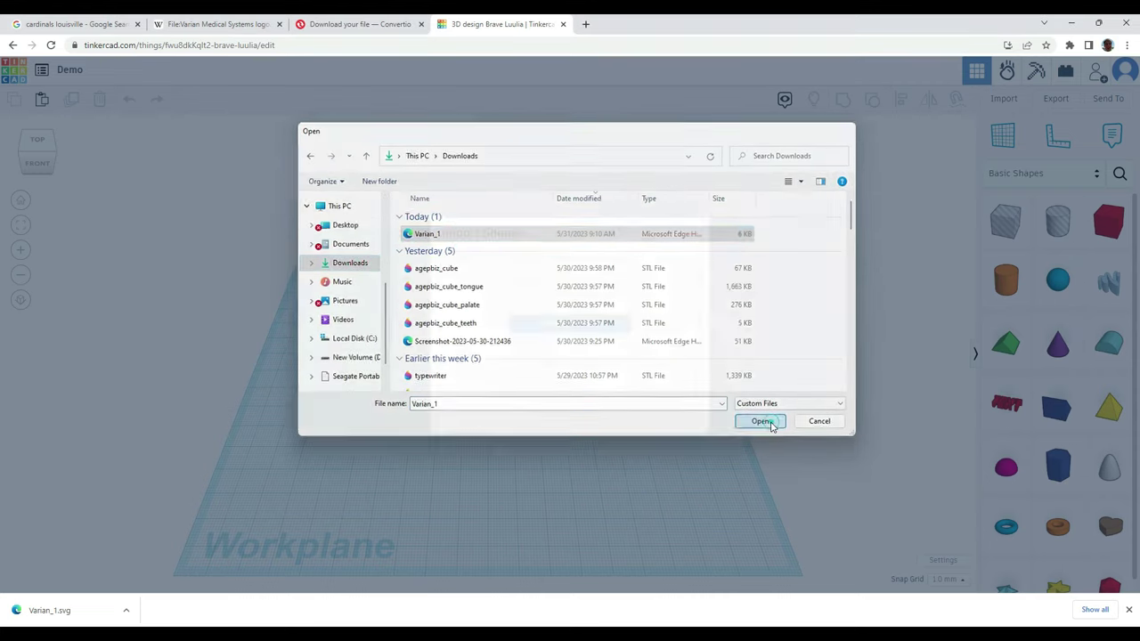
click(556, 378)
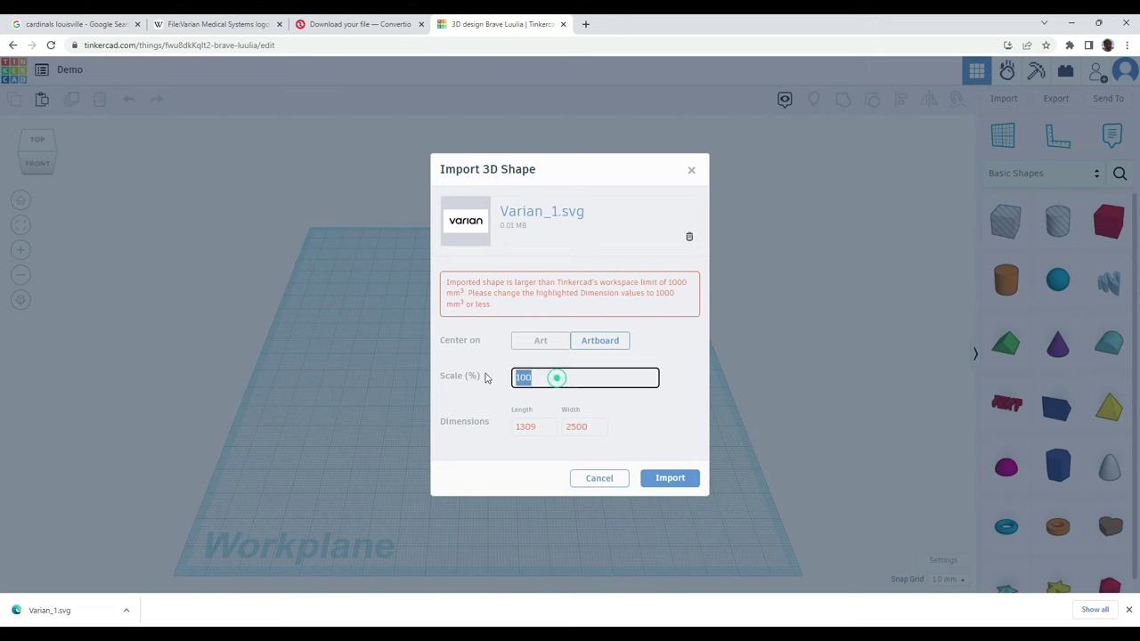
text(10)
click(667, 451)
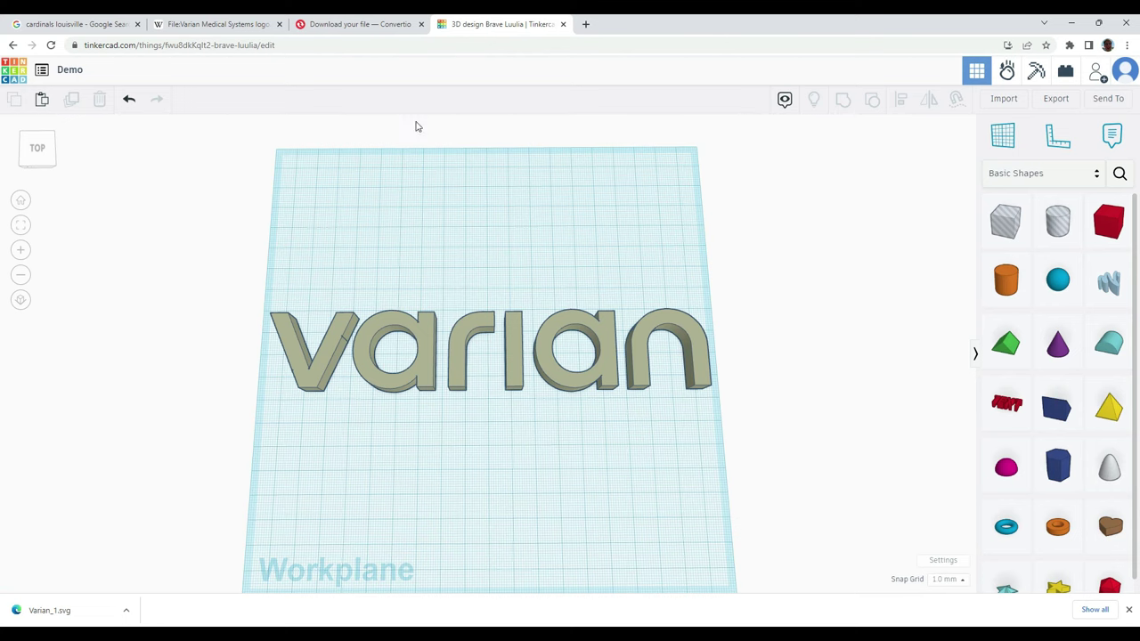
- Compare the plain Varian logo on its Wikipedia file page with the multicolour Louisville Cardinals logo
click(254, 25)
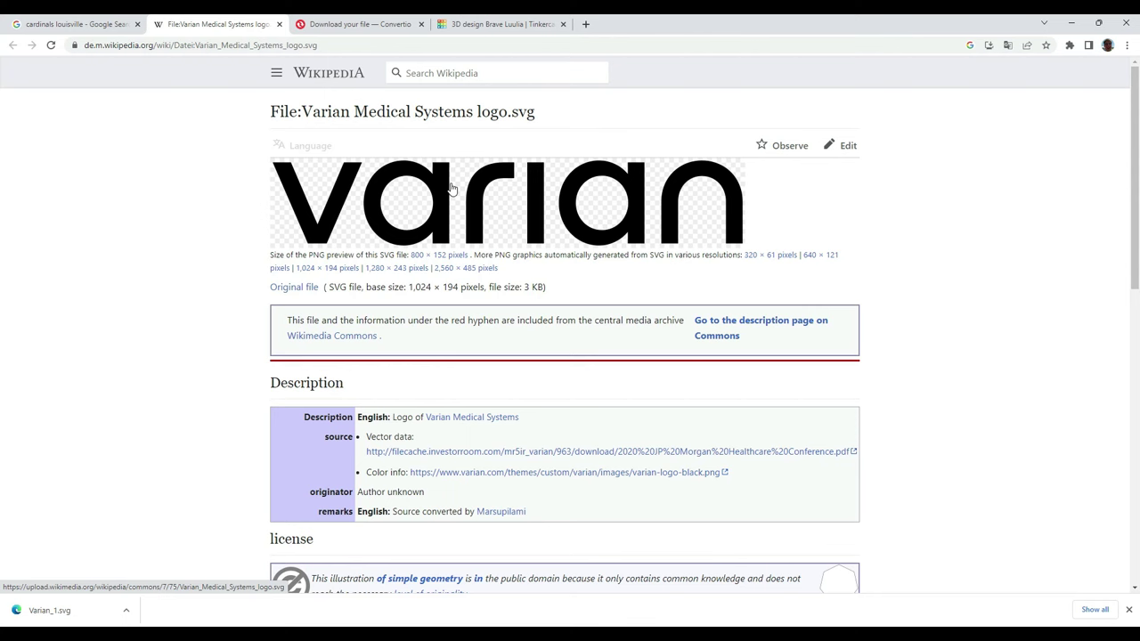
click(98, 24)
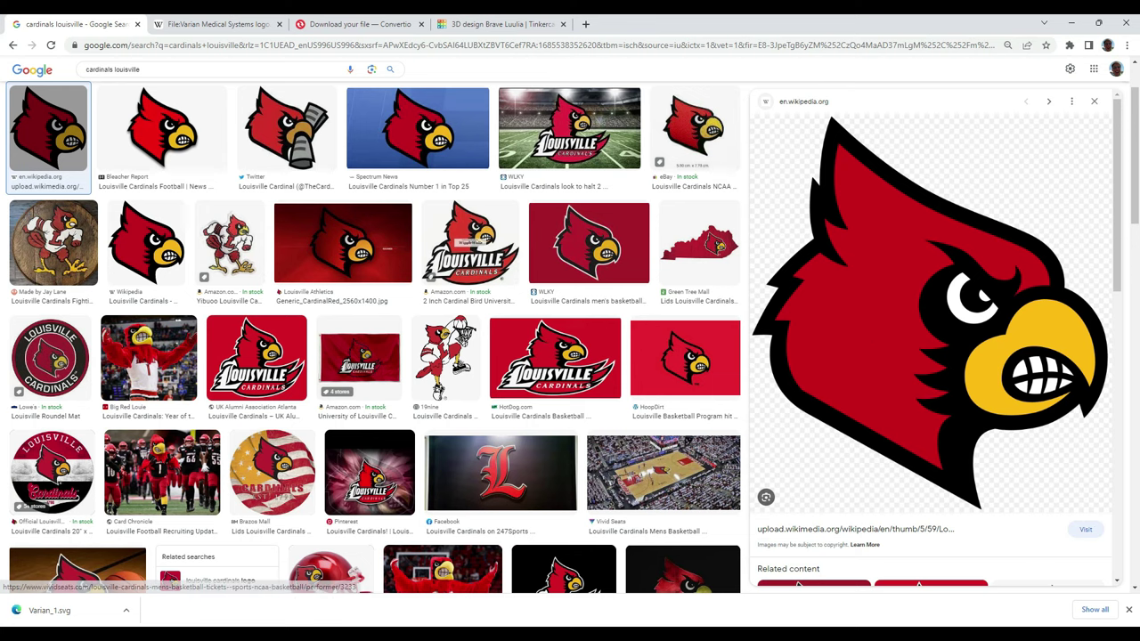
- Switch to Inkscape and import Varian.jpg as an embedded image with DPI from file and rendering mode None (auto)
mouse_move(601, 600)
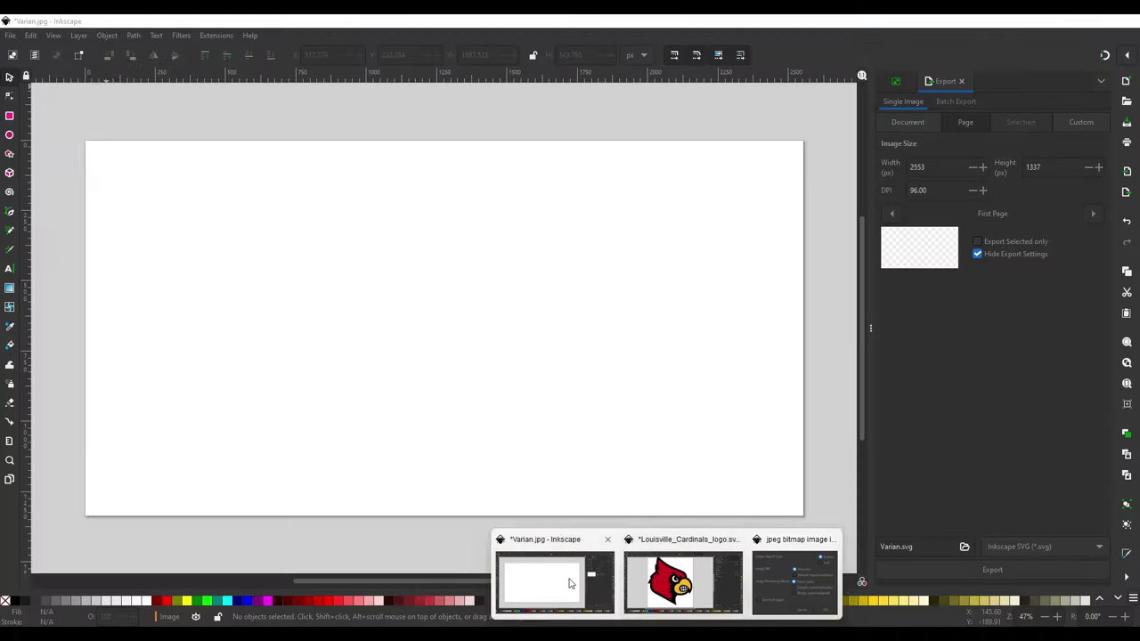
click(570, 584)
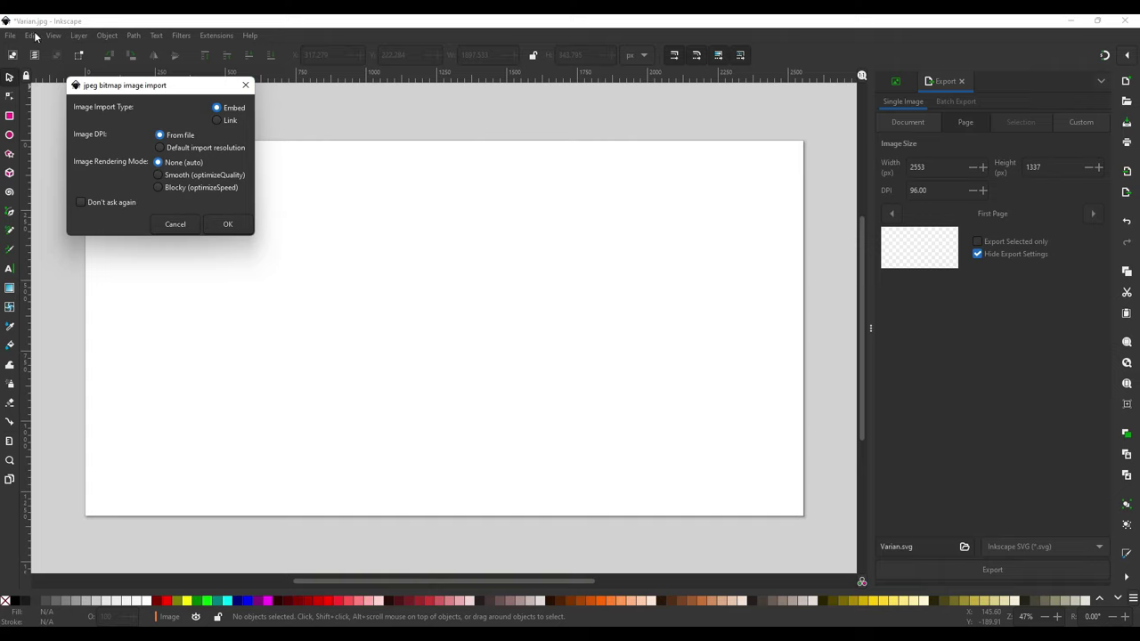
click(158, 174)
drag(121, 84, 250, 142)
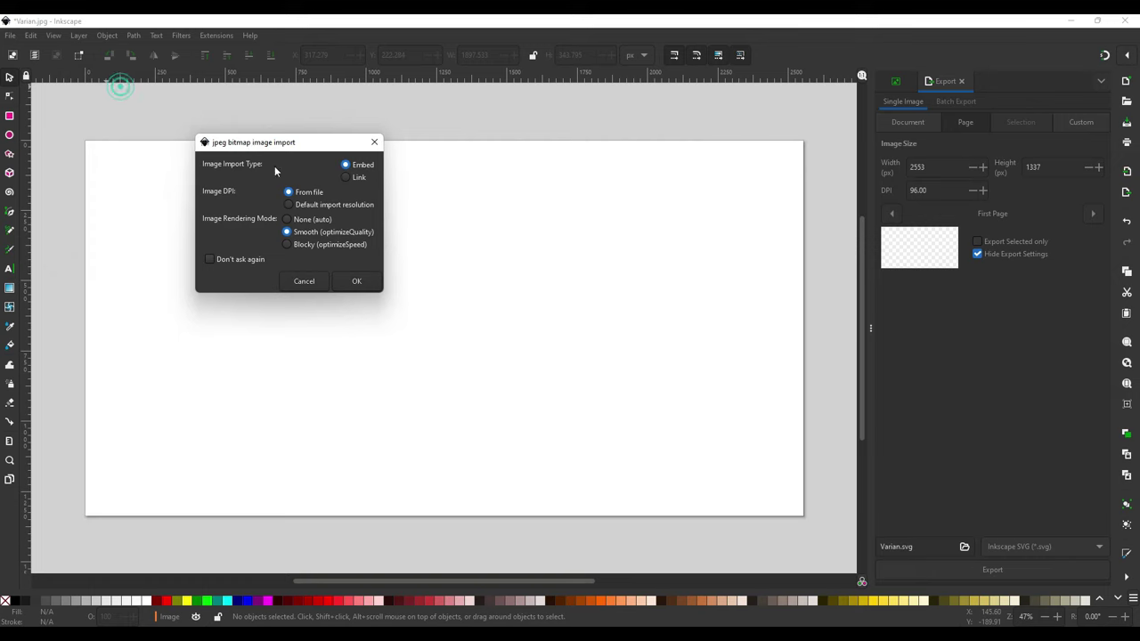
click(311, 219)
click(347, 279)
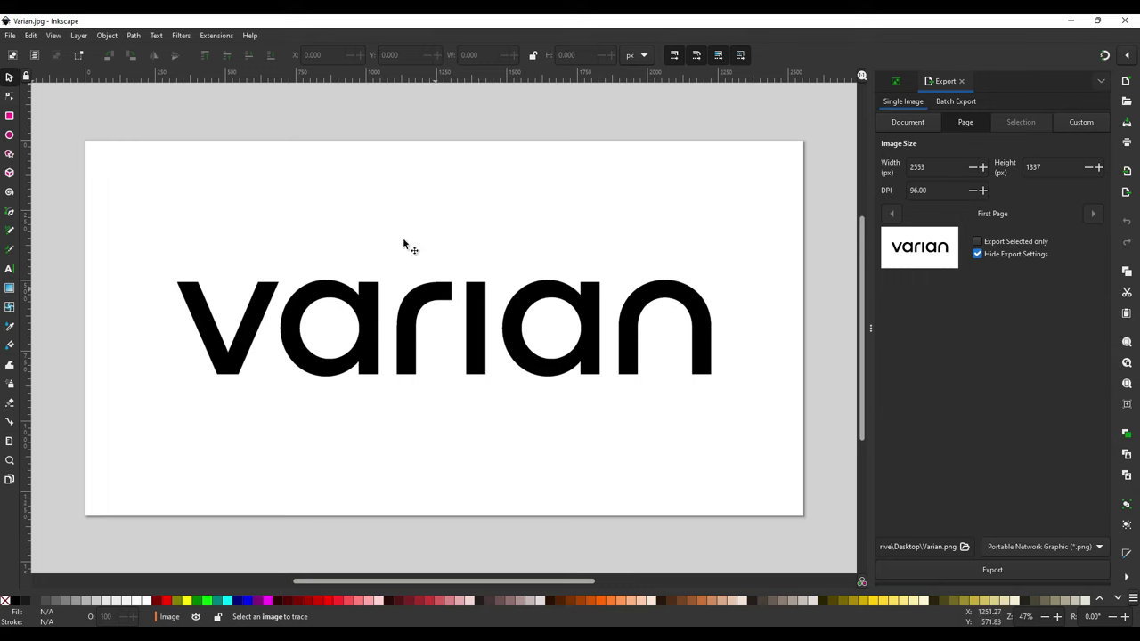
- Trace the imported Varian image into a vector path with a single-scan Brightness cutoff
click(415, 302)
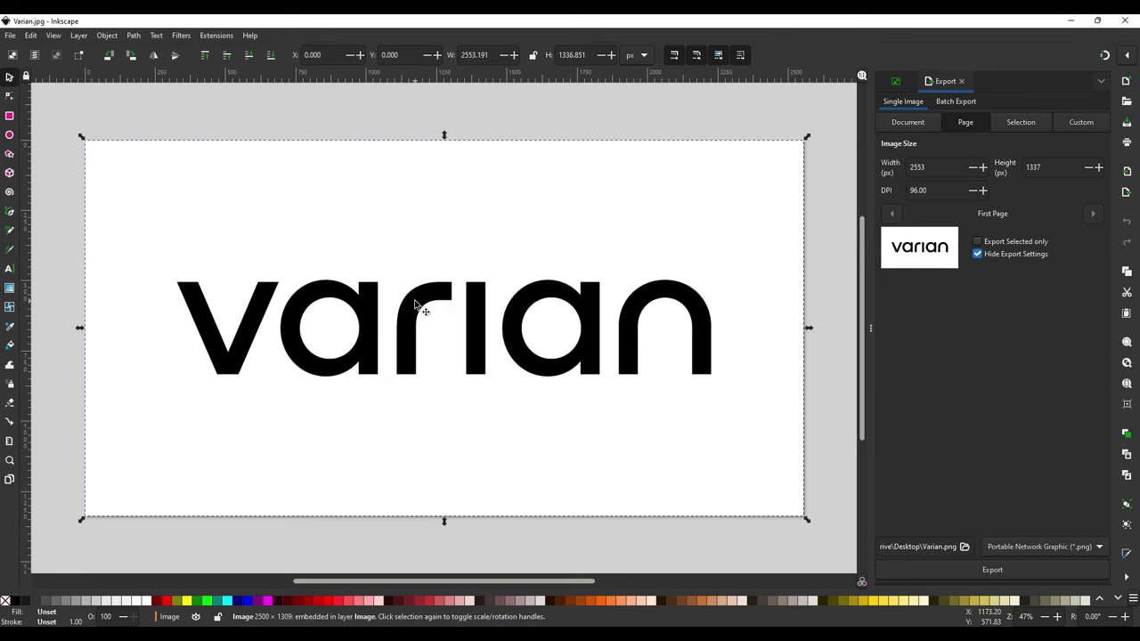
right_click(419, 307)
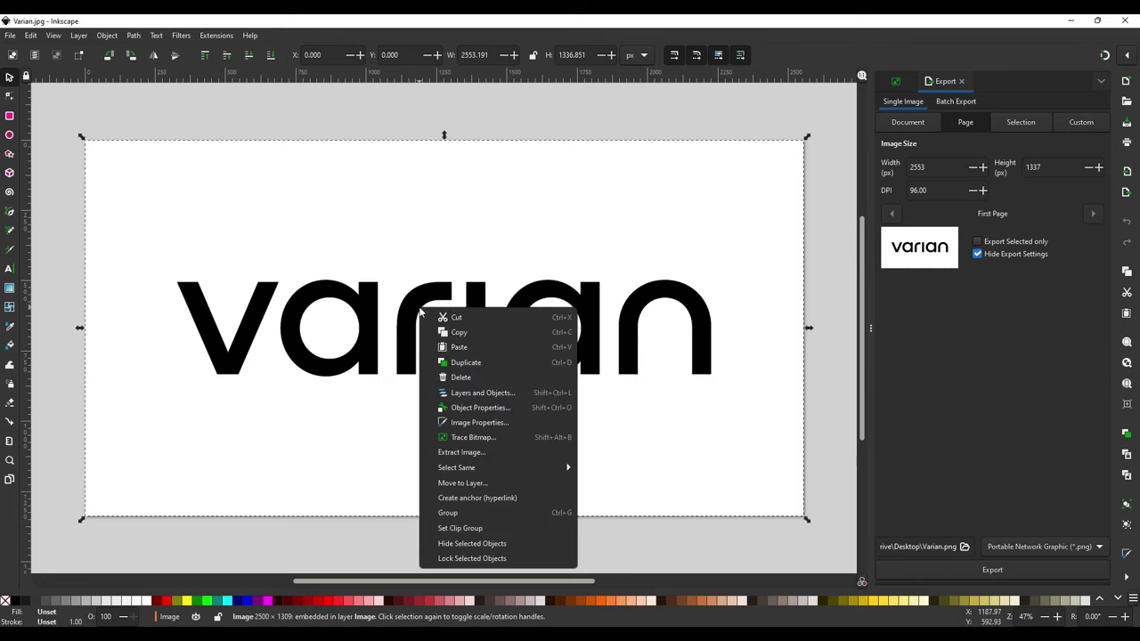
click(472, 437)
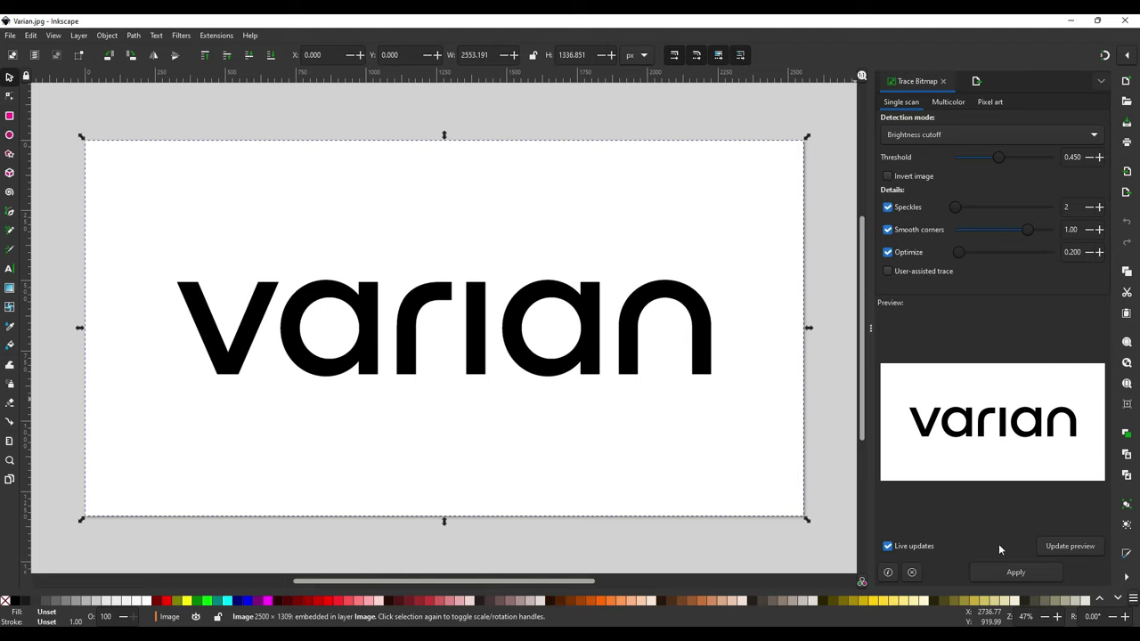
click(1005, 573)
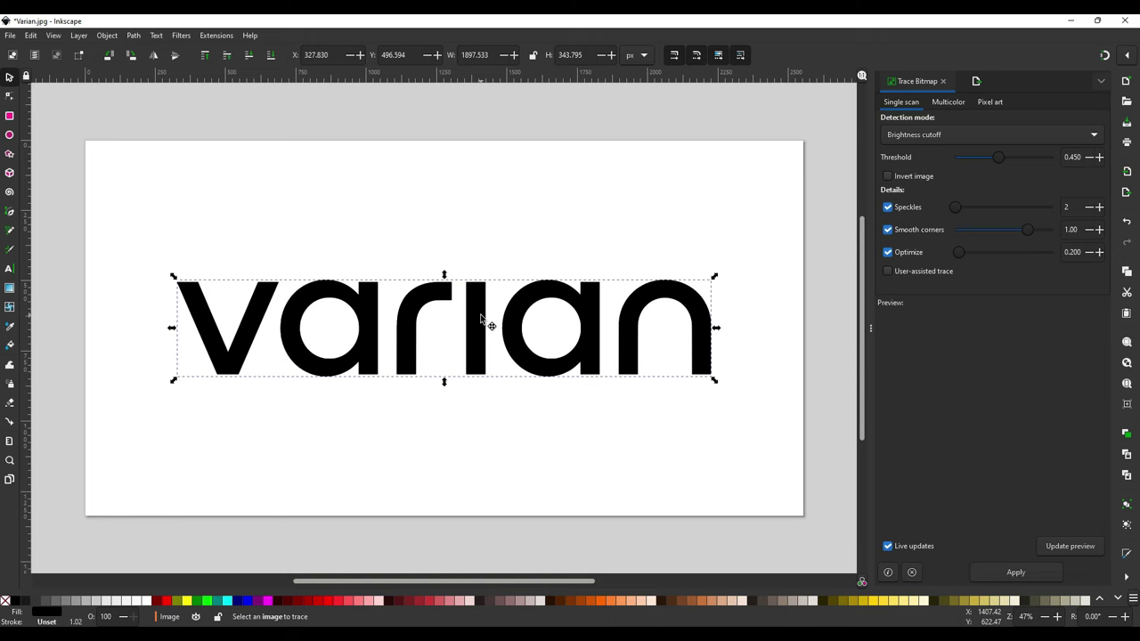
- Separate the traced path from the bitmap, placing the image at about Y -352 px and the path below it at about Y 752 px
drag(481, 318, 479, 426)
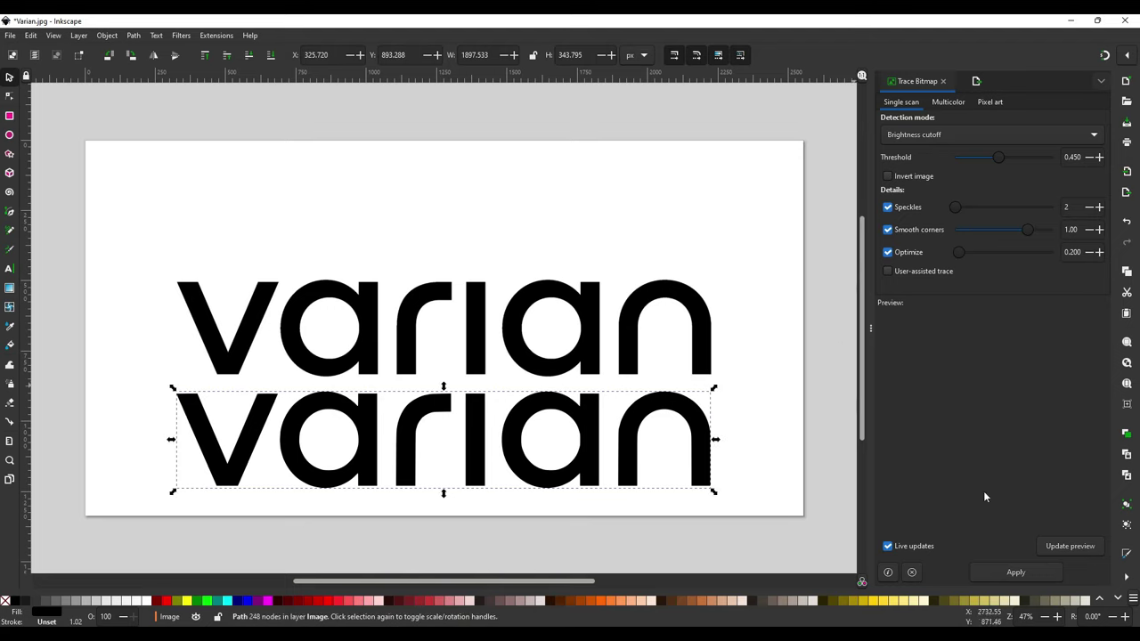
click(474, 312)
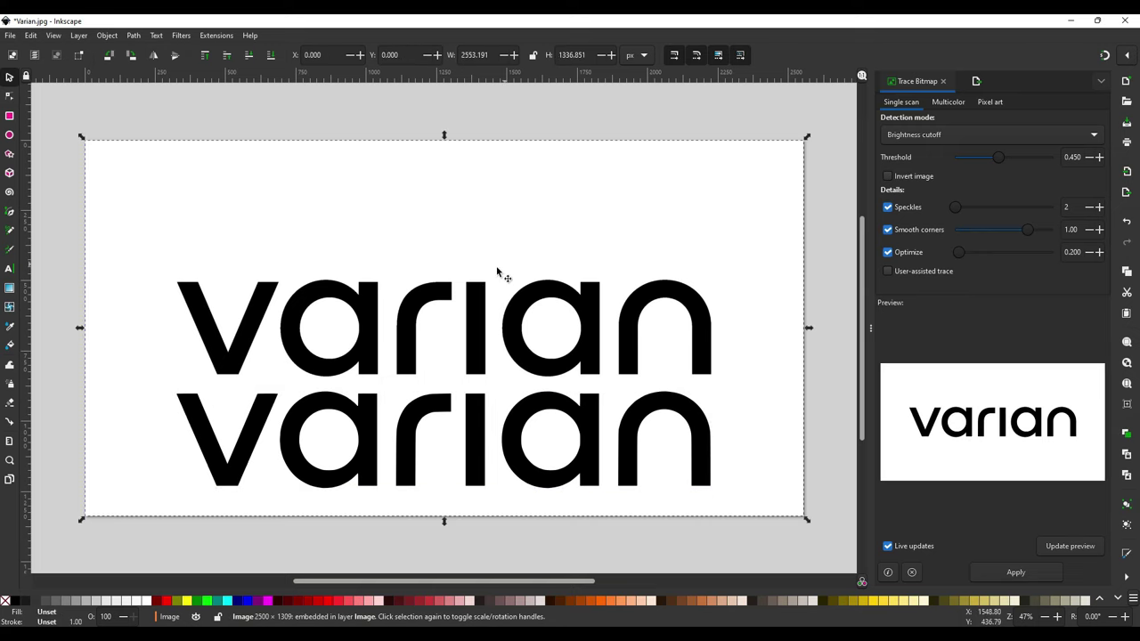
mouse_move(476, 312)
mouse_down()
mouse_move(471, 219)
mouse_move(502, 224)
mouse_move(484, 236)
mouse_move(498, 210)
mouse_move(490, 218)
mouse_up()
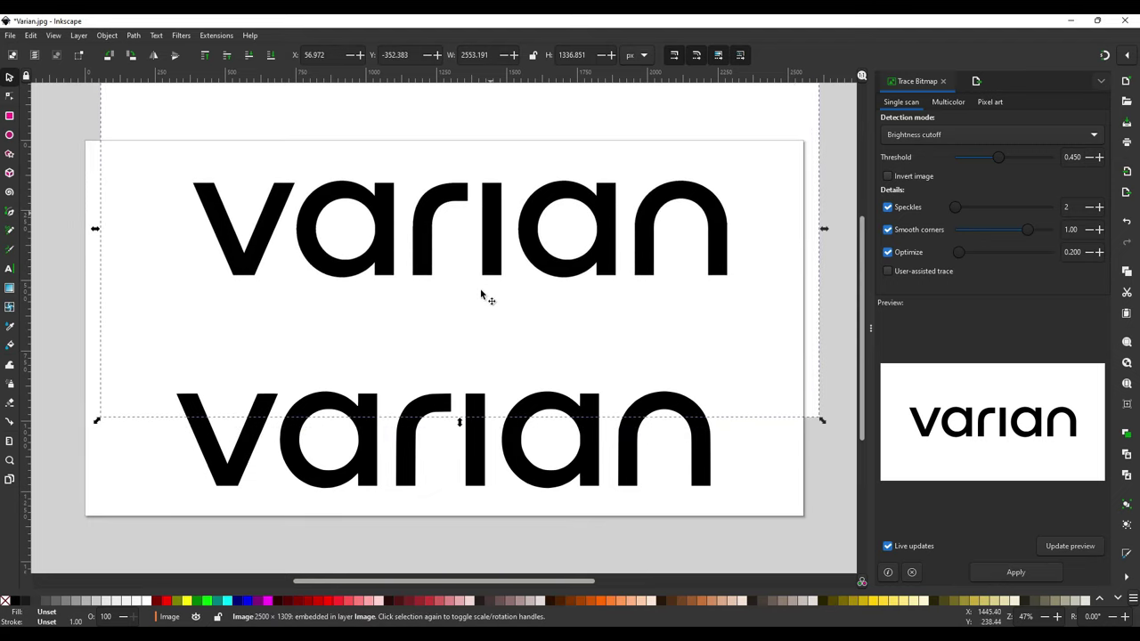
click(480, 469)
mouse_move(480, 469)
mouse_down()
mouse_move(483, 417)
mouse_move(487, 433)
mouse_up()
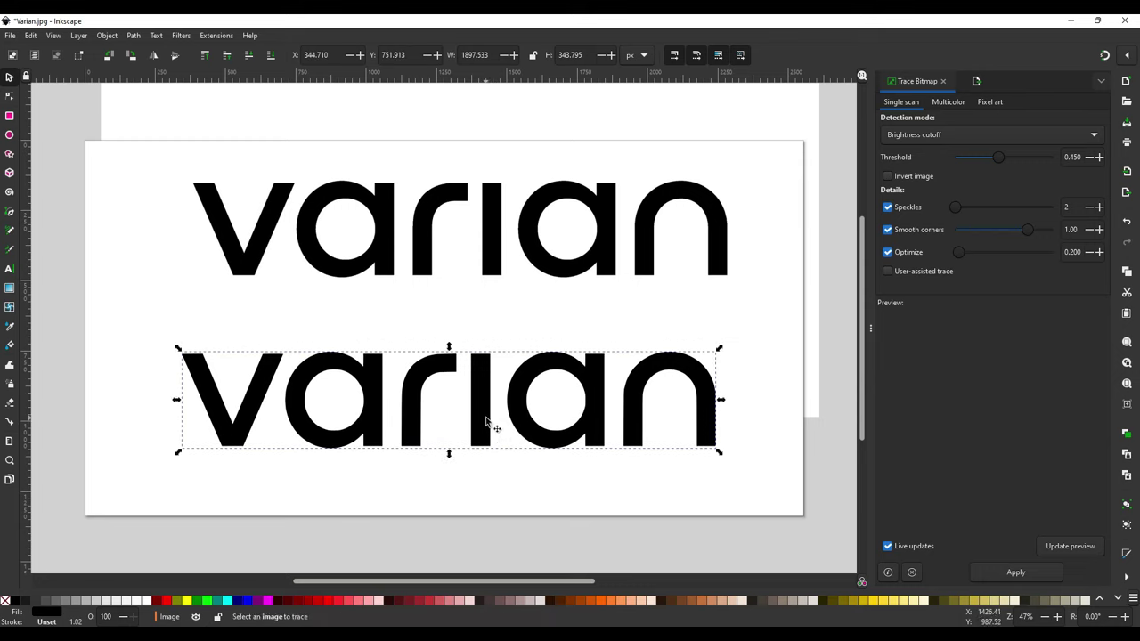
click(481, 413)
right_click(481, 413)
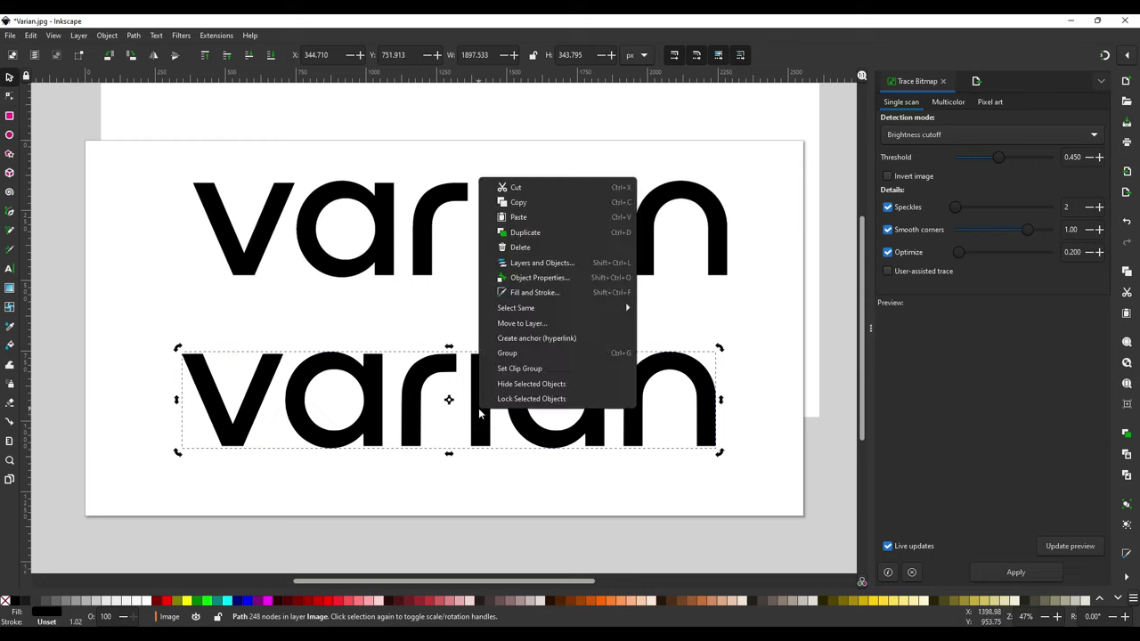
click(398, 407)
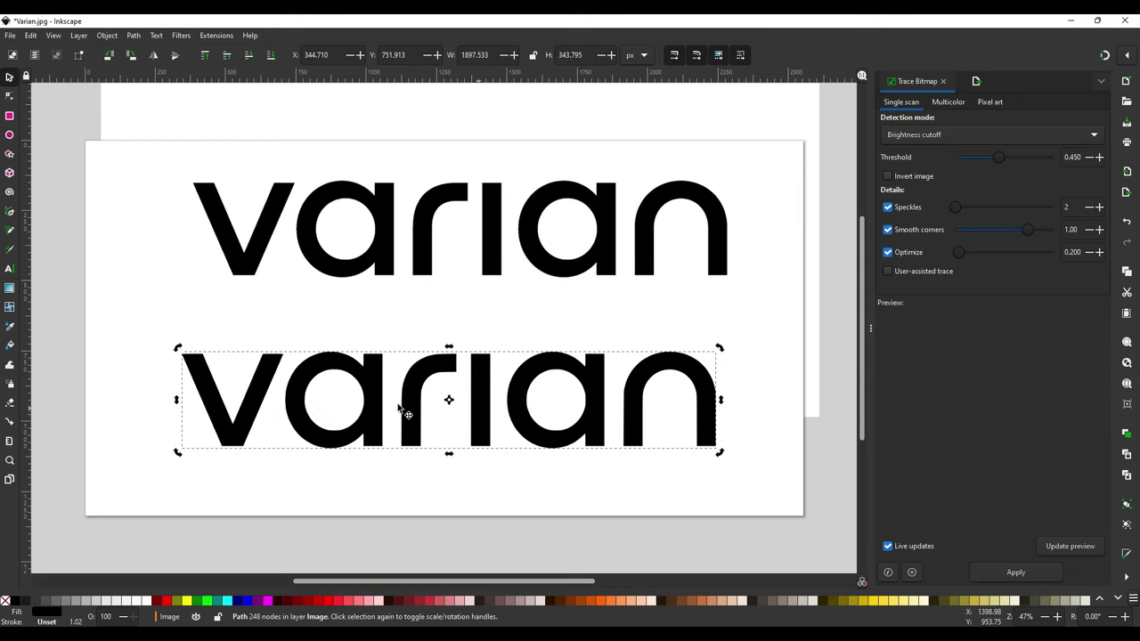
- Open the export settings and set the export file format to Plain SVG (*.svg)
click(966, 82)
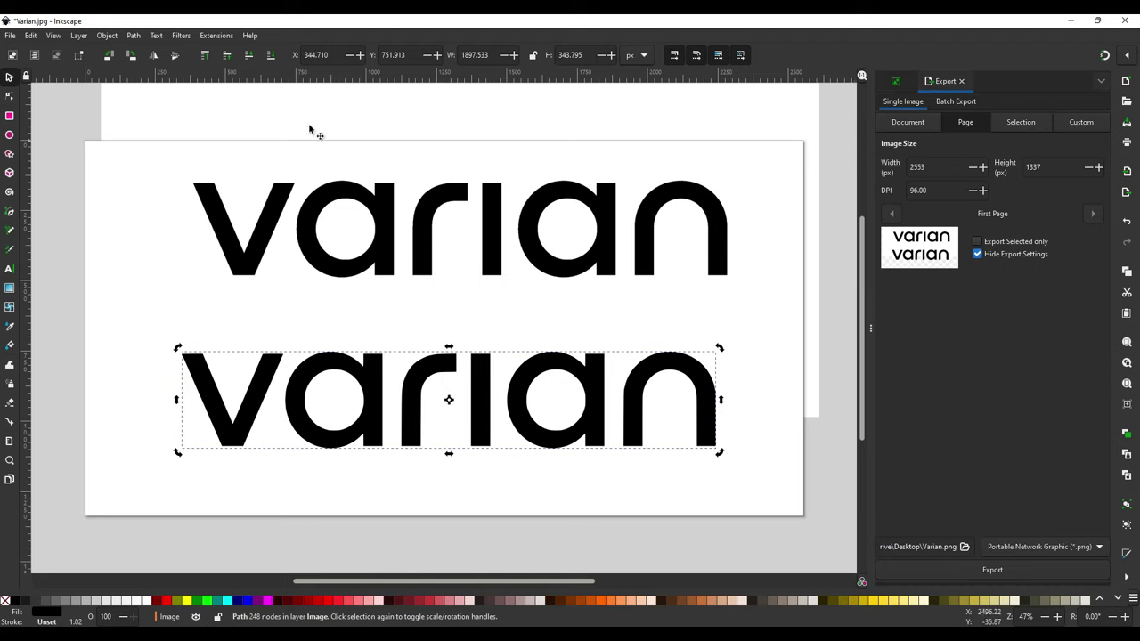
click(9, 37)
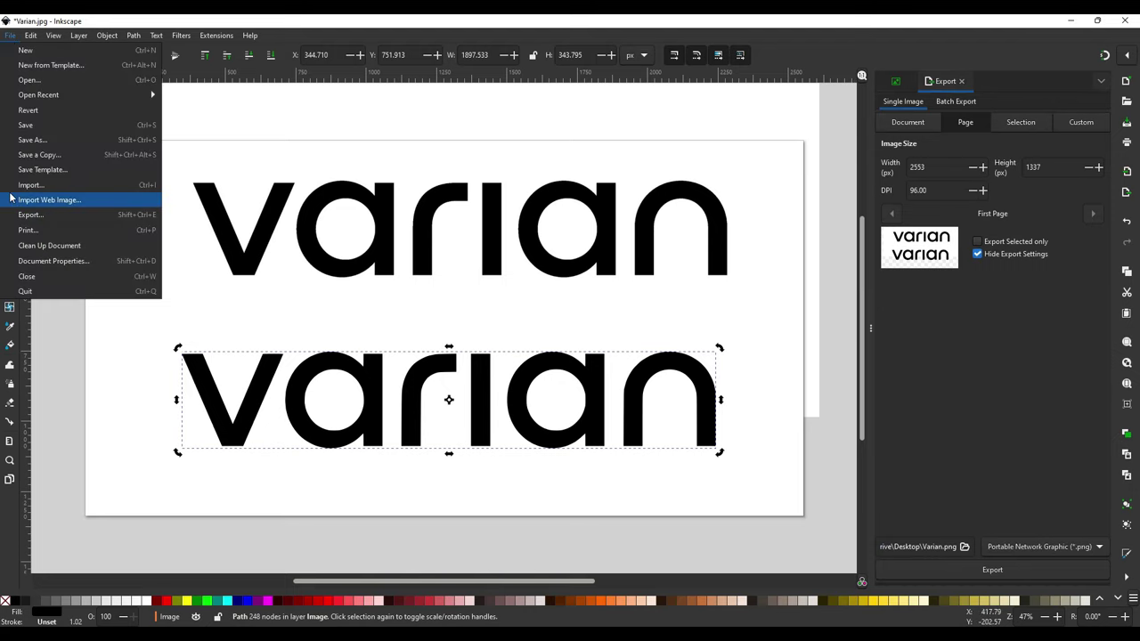
click(452, 408)
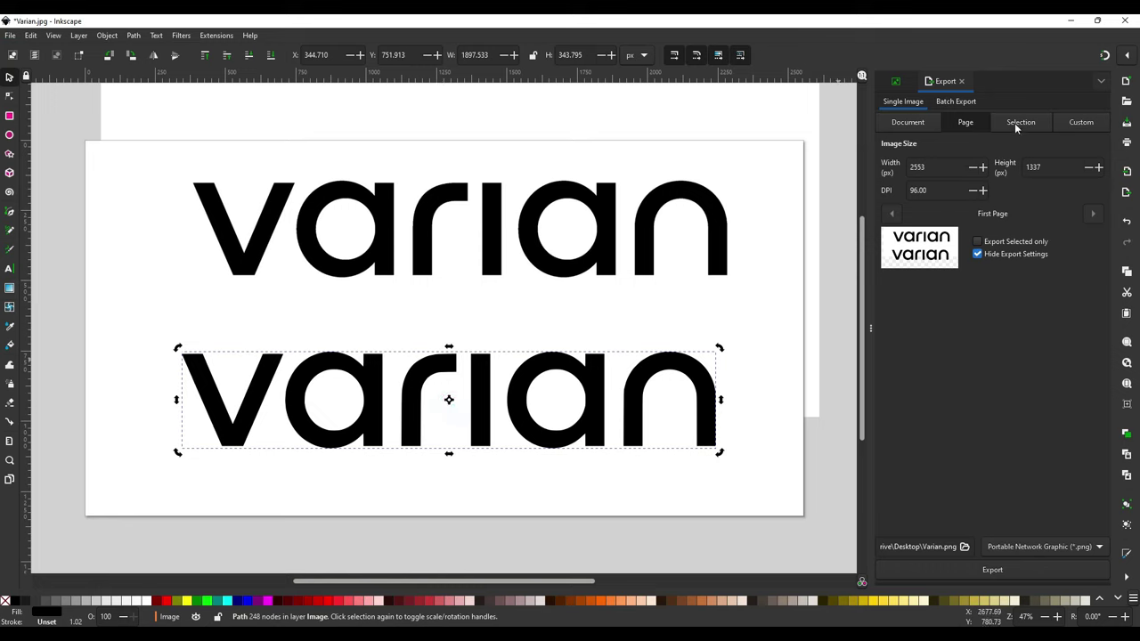
click(1012, 548)
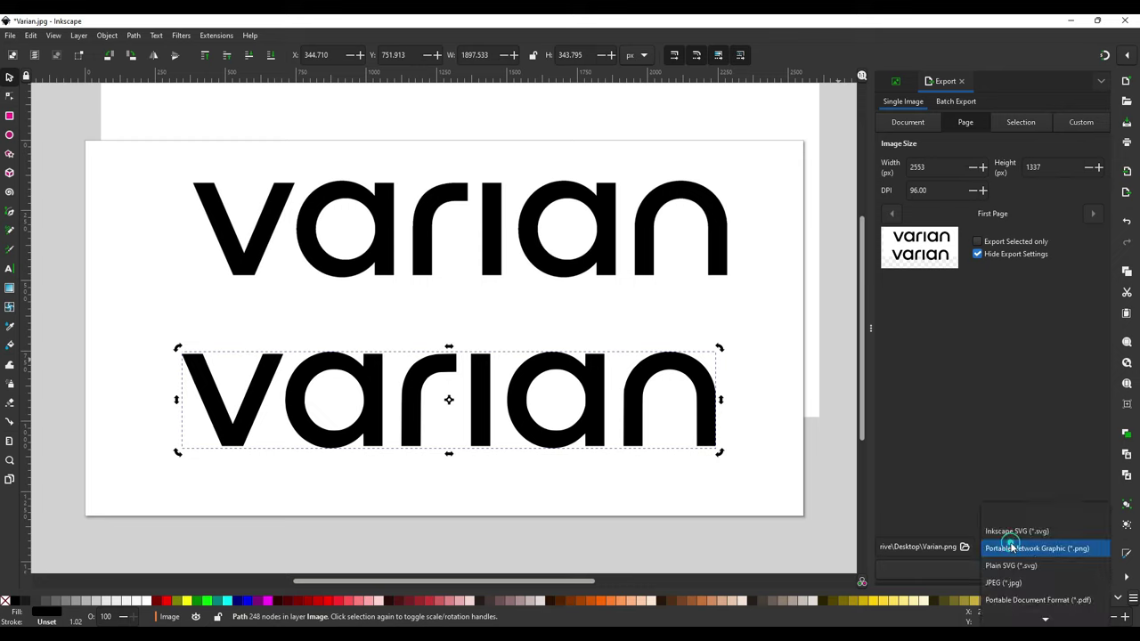
click(1005, 575)
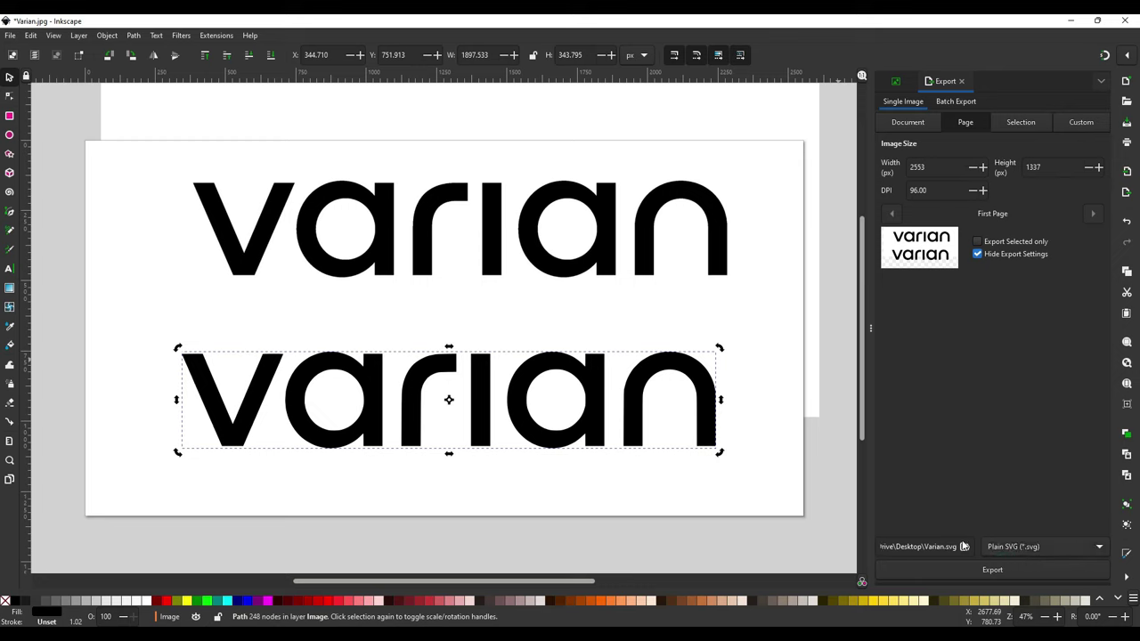
- Export the page to the Desktop as Varian.svg and switch to the Tinkercad design in the browser
click(965, 568)
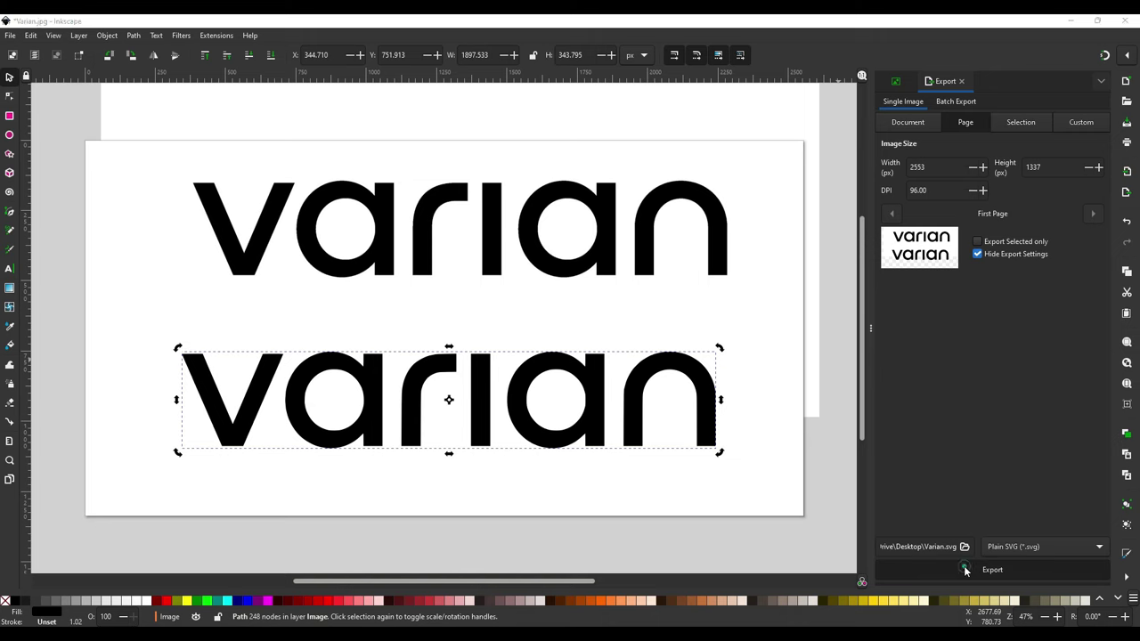
click(630, 378)
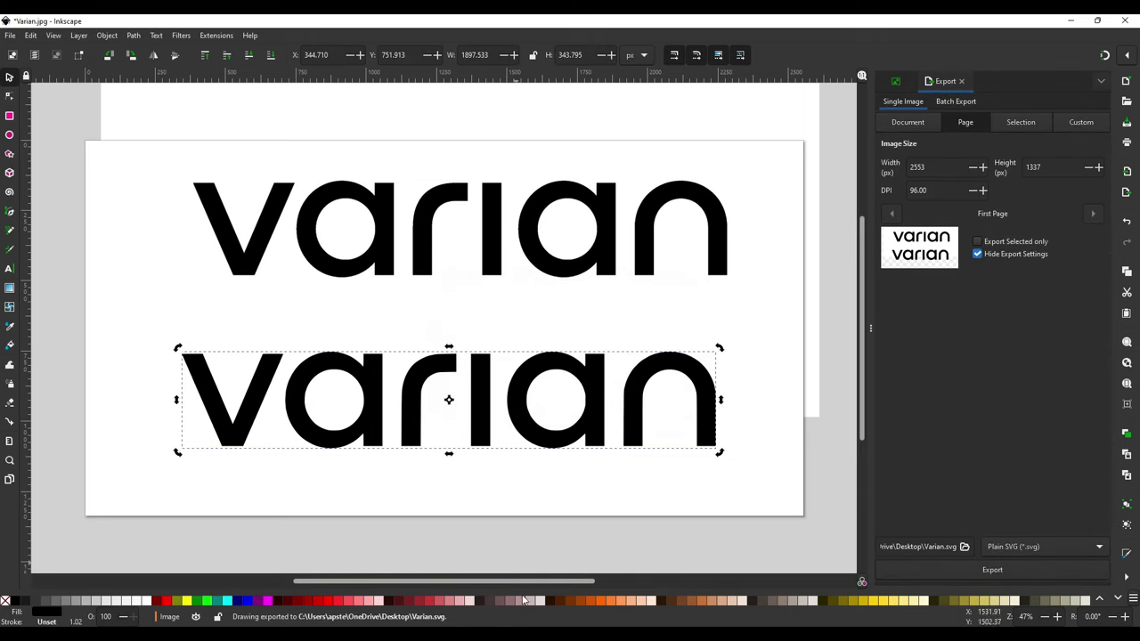
click(612, 625)
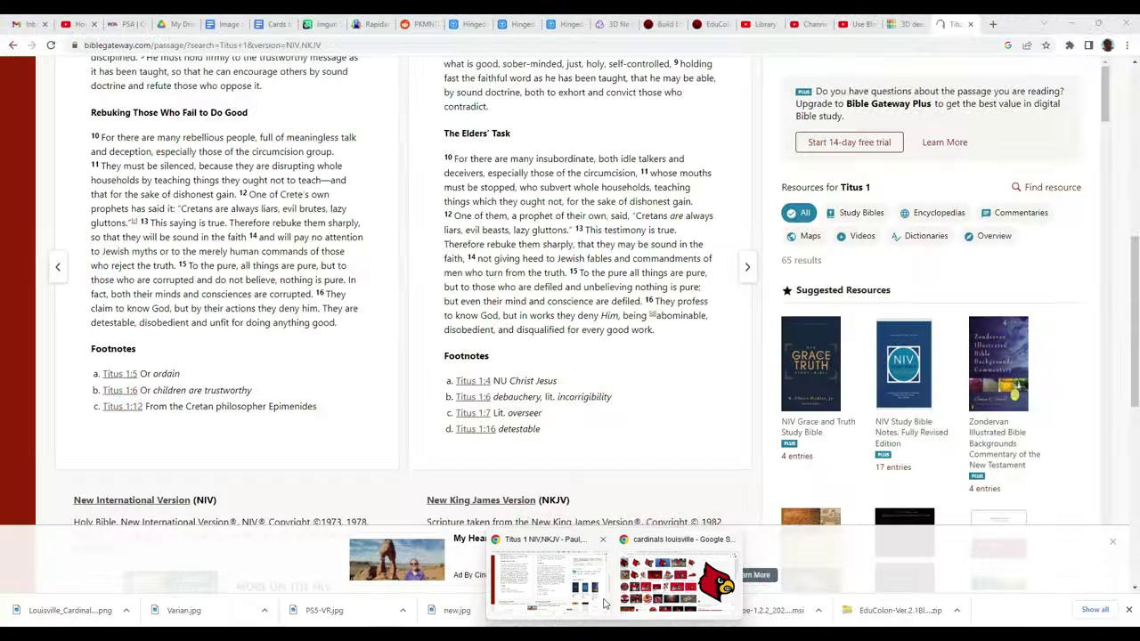
click(667, 590)
click(530, 22)
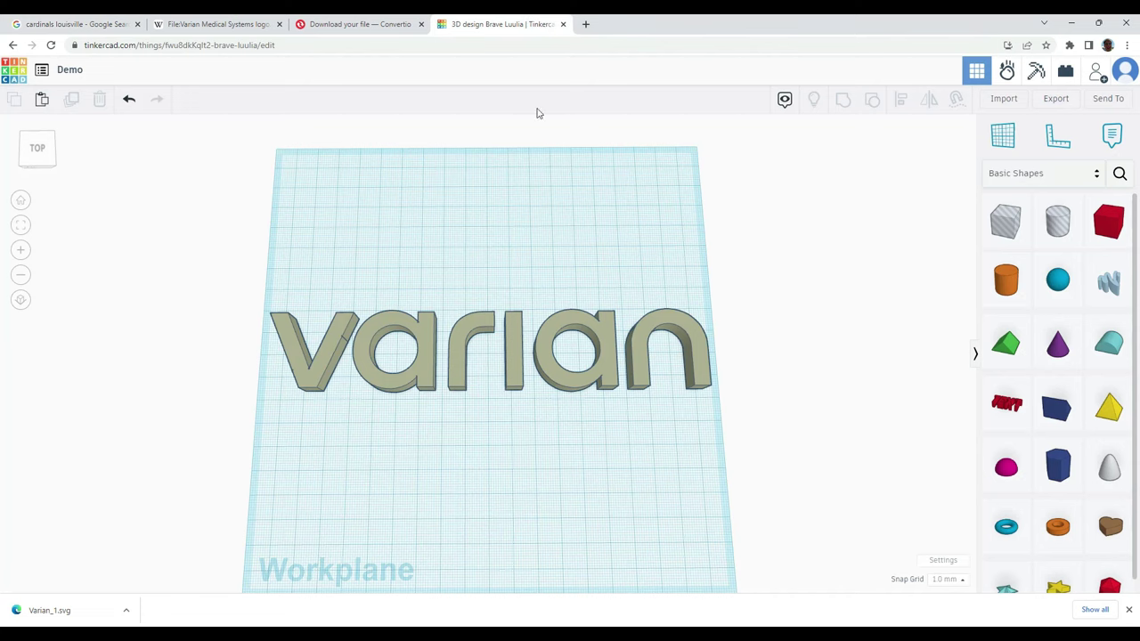
- Start a shape import and load the Varian SVG file from the Desktop folder
click(1004, 98)
click(540, 324)
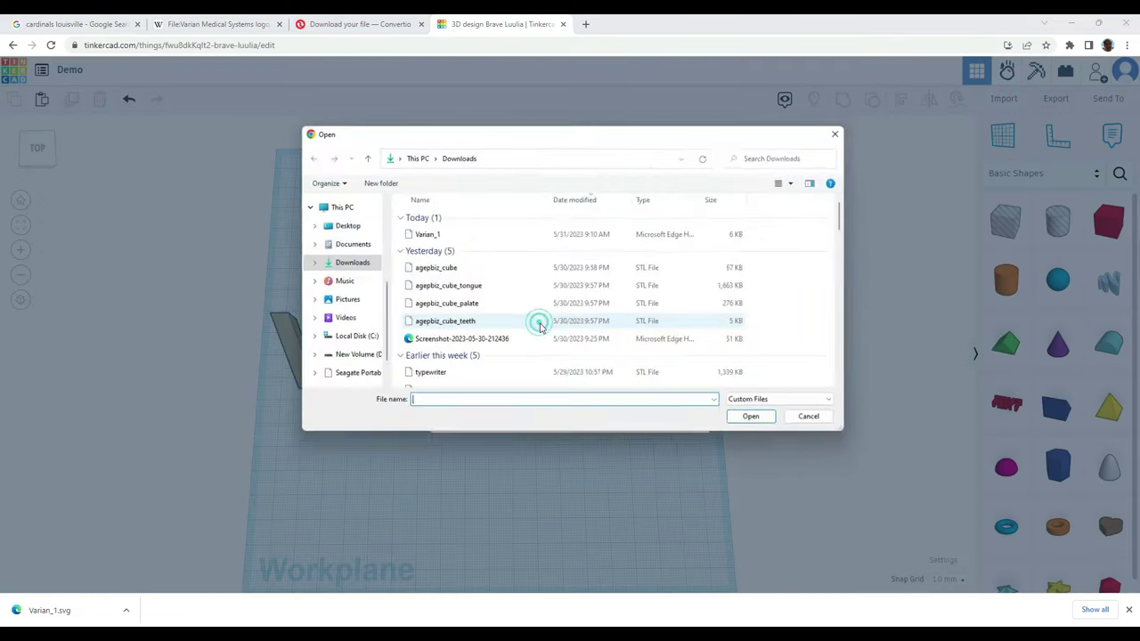
click(337, 224)
scroll(492, 284, down, 1)
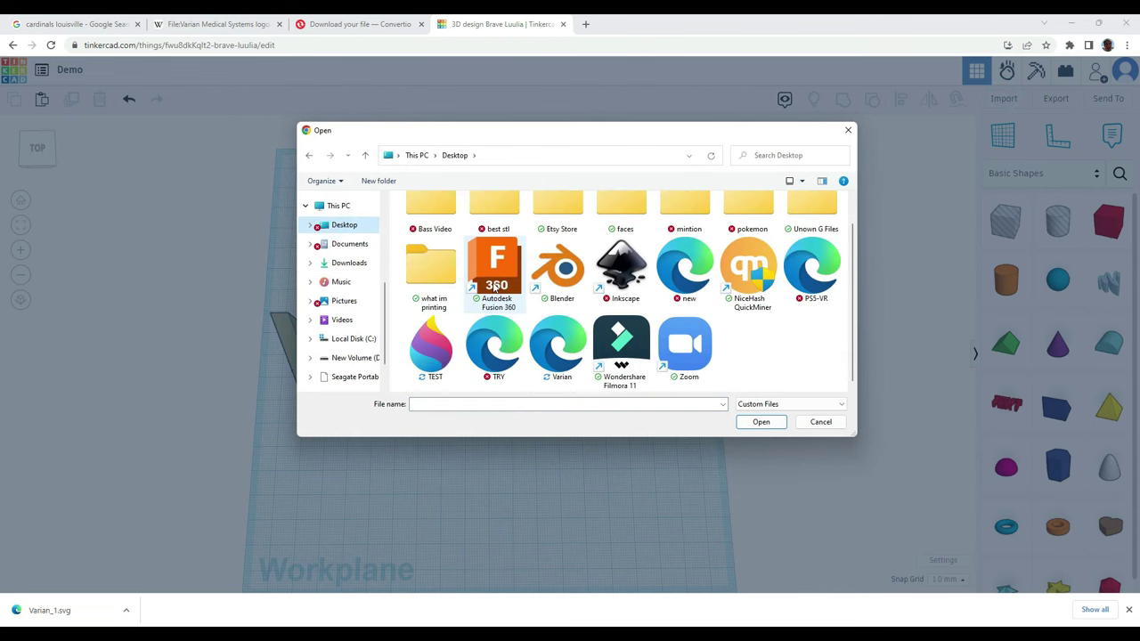
click(554, 346)
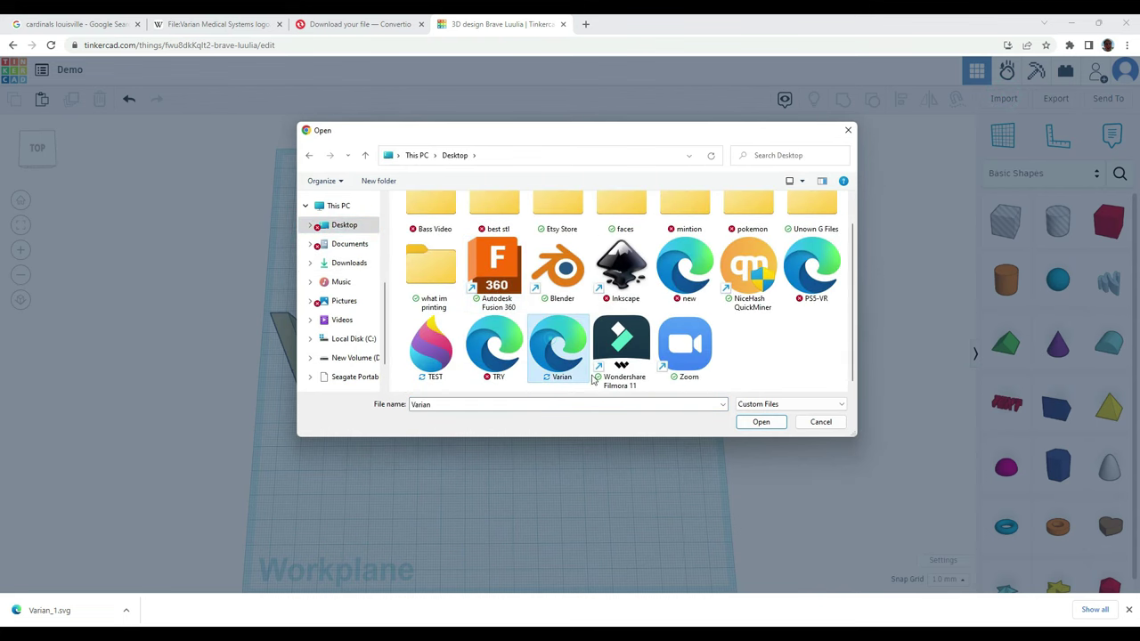
click(761, 422)
- Set the import scale to 10% and import Varian.svg centred on the artboard
click(577, 376)
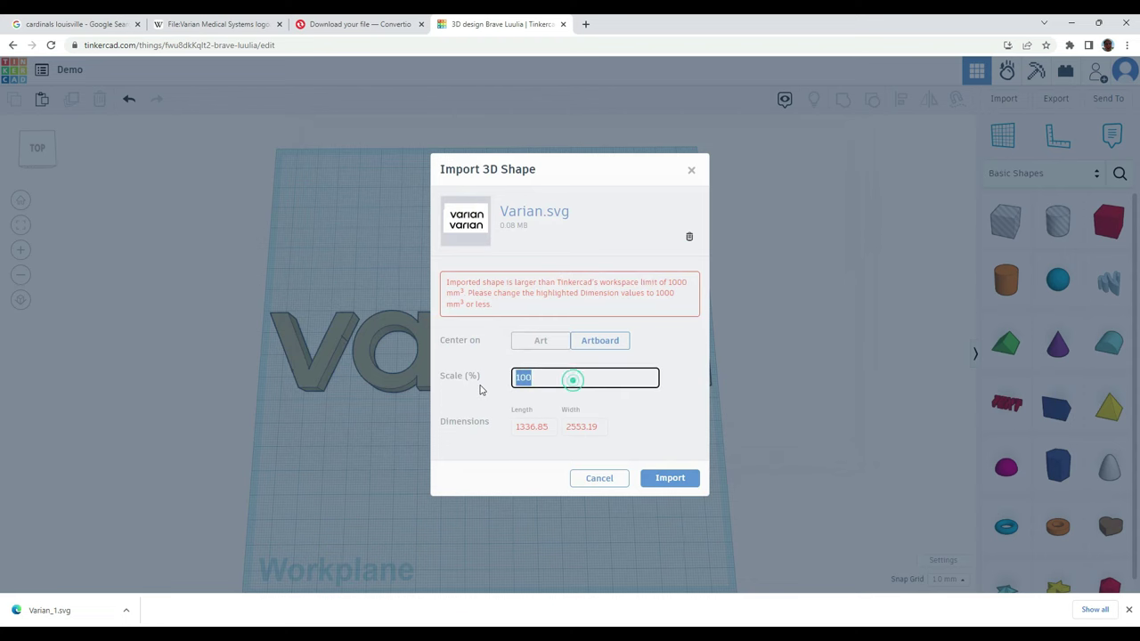
key(BackSpace)
text(10)
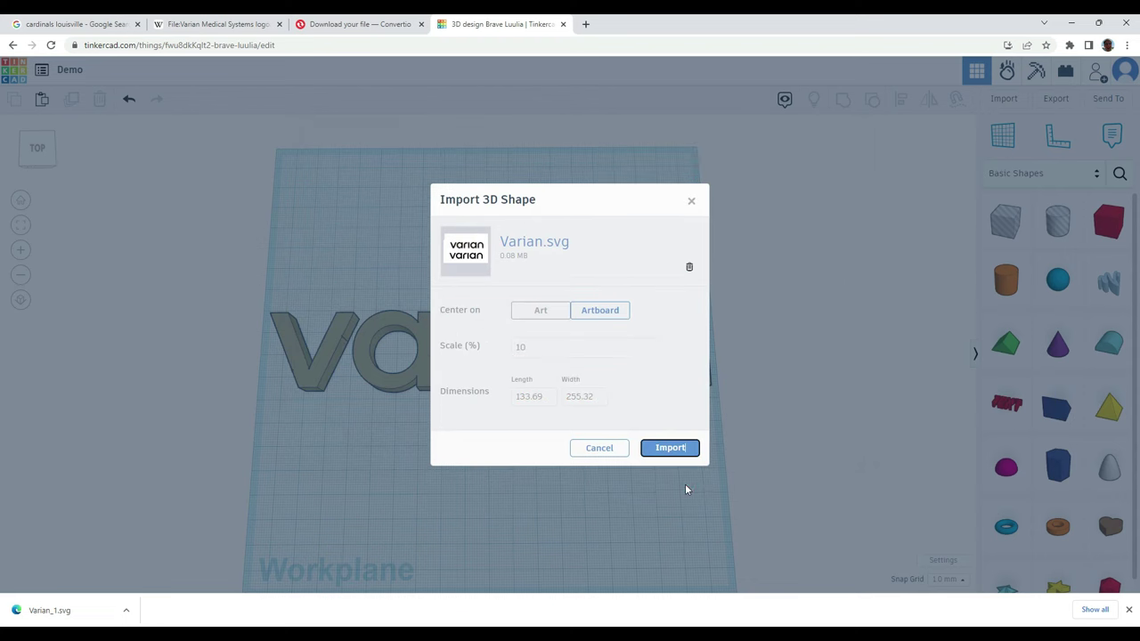
click(683, 472)
scroll(568, 440, down, 2)
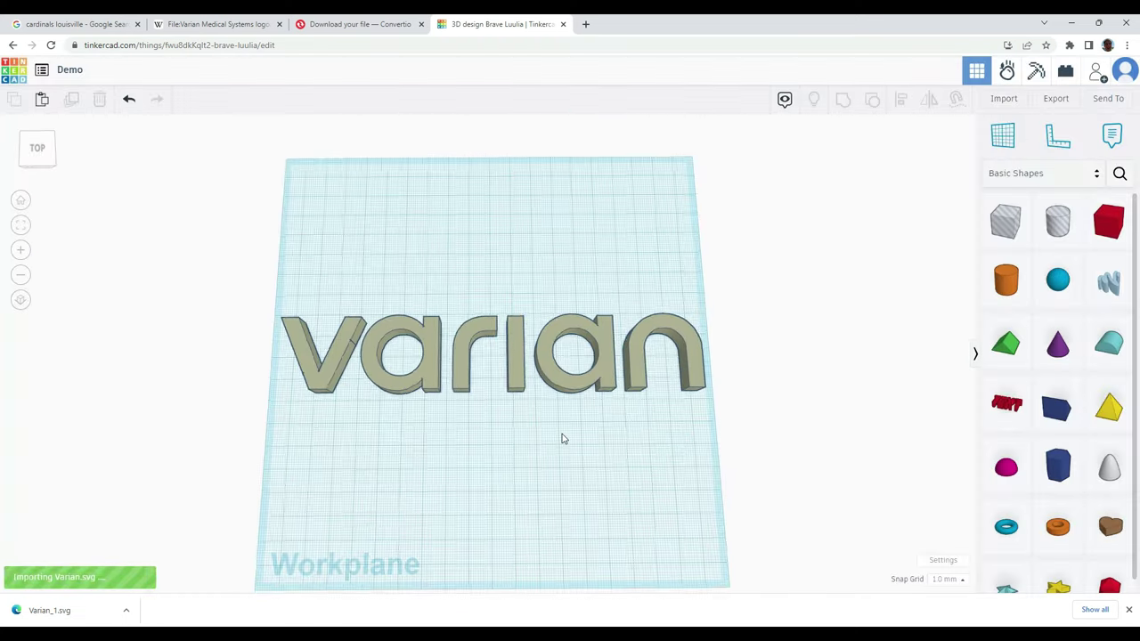
scroll(418, 391, up, 1)
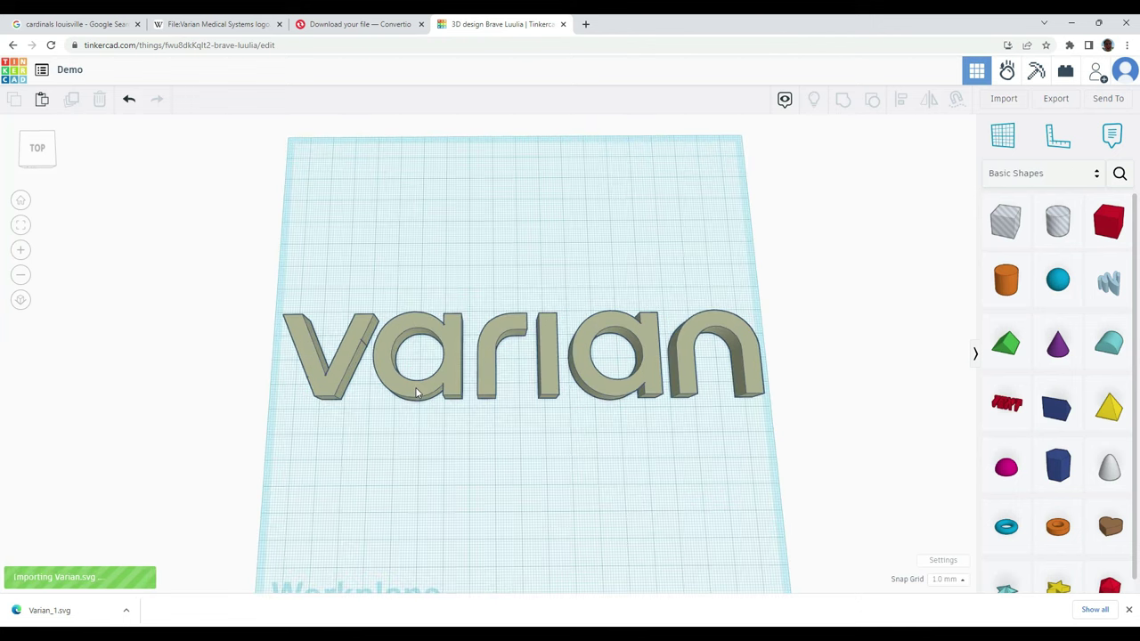
scroll(433, 400, up, 1)
scroll(547, 449, up, 1)
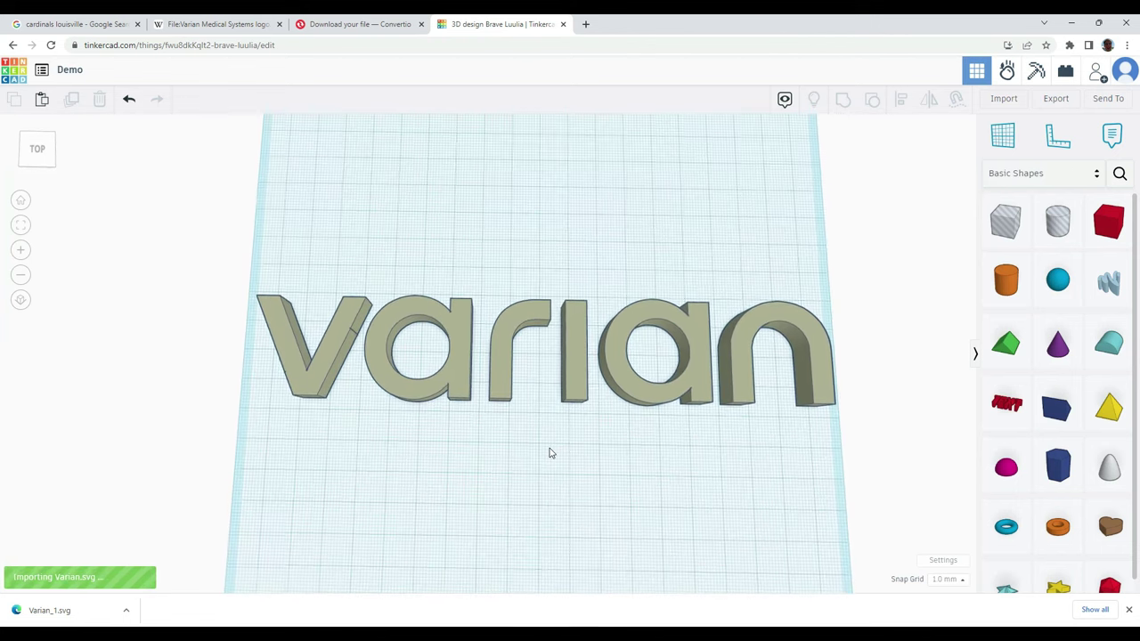
scroll(606, 525, down, 1)
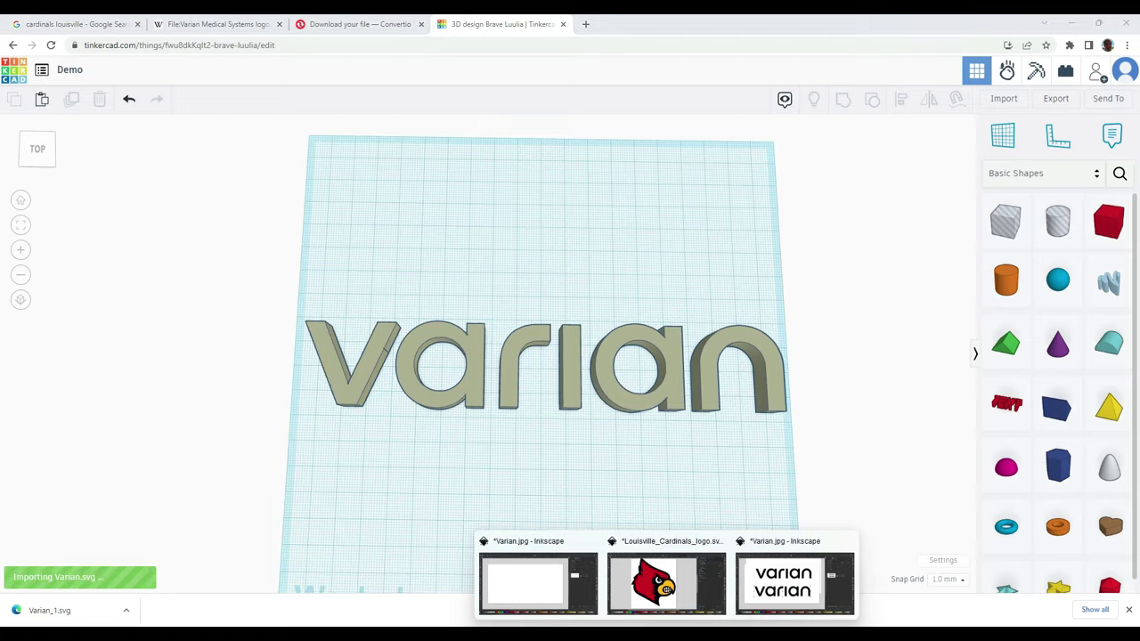
- Switch to the Louisville Cardinals logo document in Inkscape and select the cardinal image
click(669, 595)
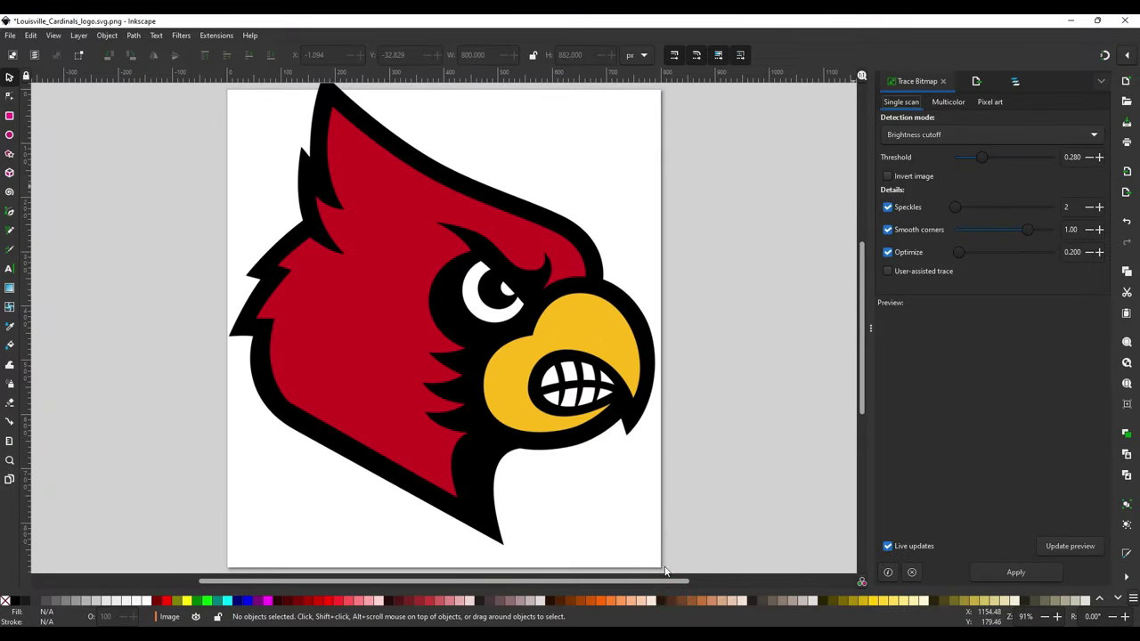
click(468, 250)
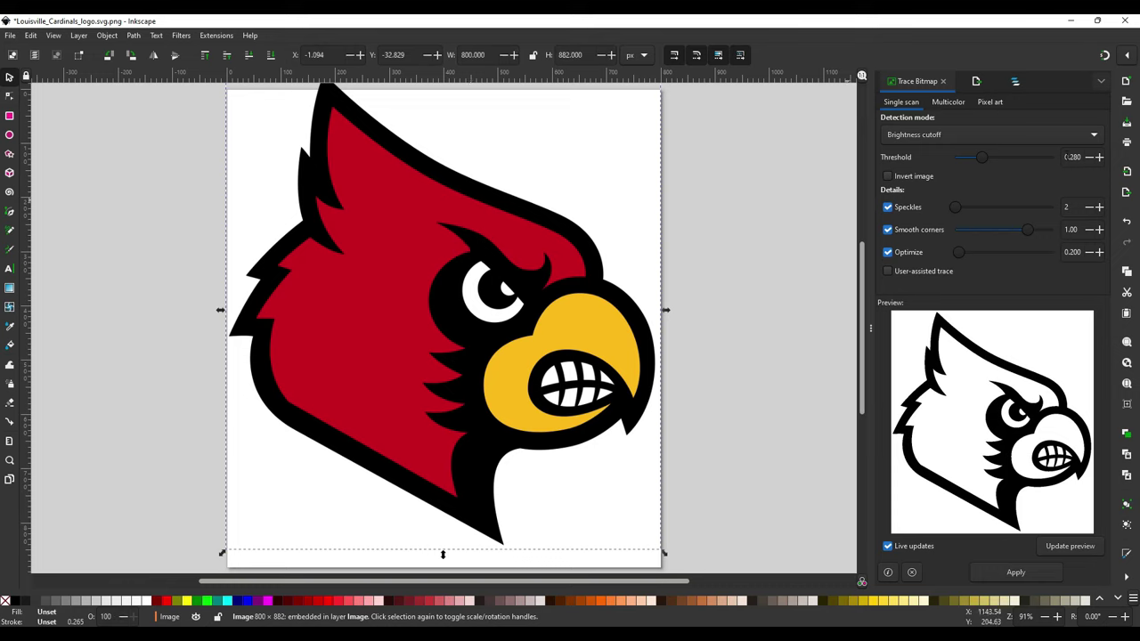
- Try tracing the cardinal image with a Brightness cutoff threshold of 0.450, and delete the resulting path
double_click(1073, 157)
text(.450)
key(Return)
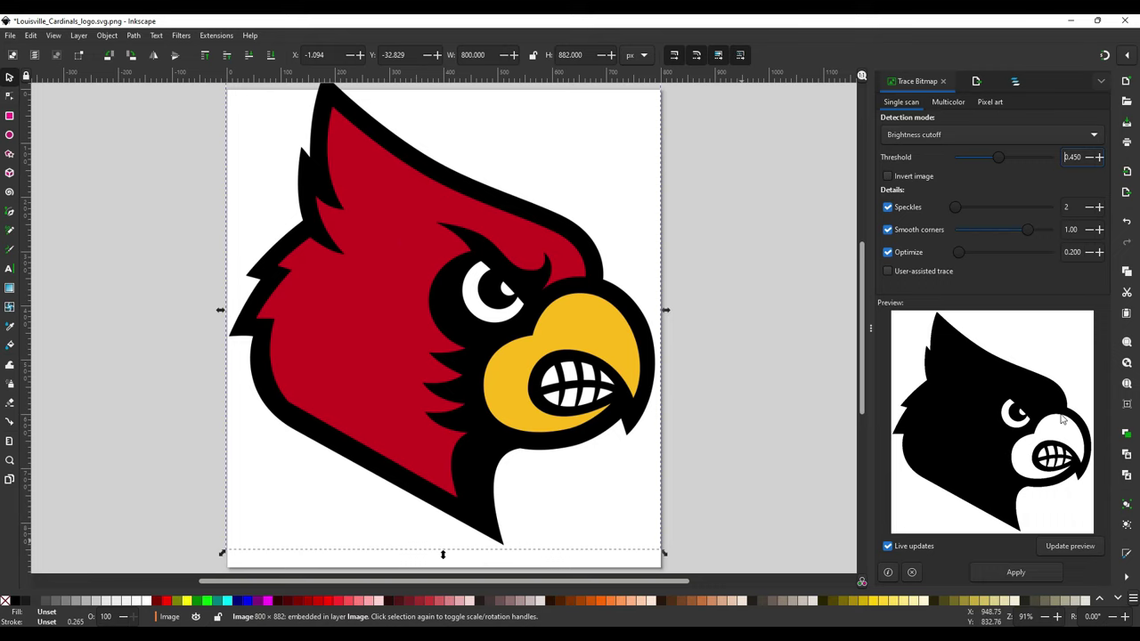
click(1015, 572)
mouse_move(413, 333)
mouse_down()
mouse_move(621, 376)
mouse_move(649, 331)
mouse_move(591, 300)
mouse_move(611, 298)
mouse_move(618, 369)
mouse_move(618, 312)
mouse_move(632, 354)
mouse_move(614, 342)
mouse_up()
key(Delete)
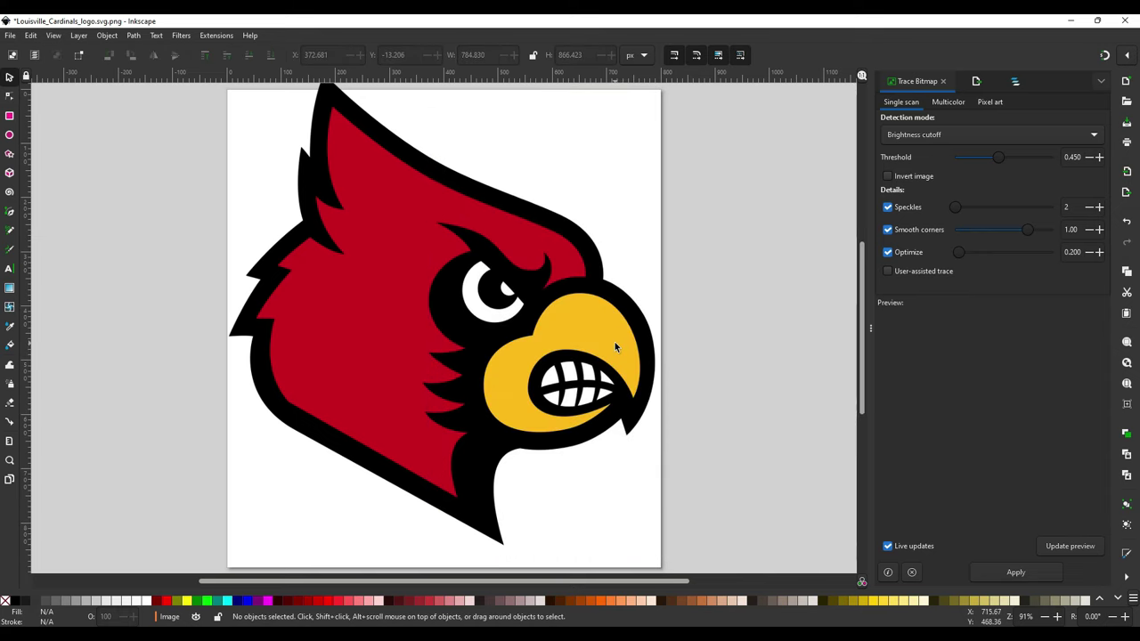
- Select the cardinal image and preview the trace at increasing Brightness cutoff thresholds, going beyond 0.580
click(381, 276)
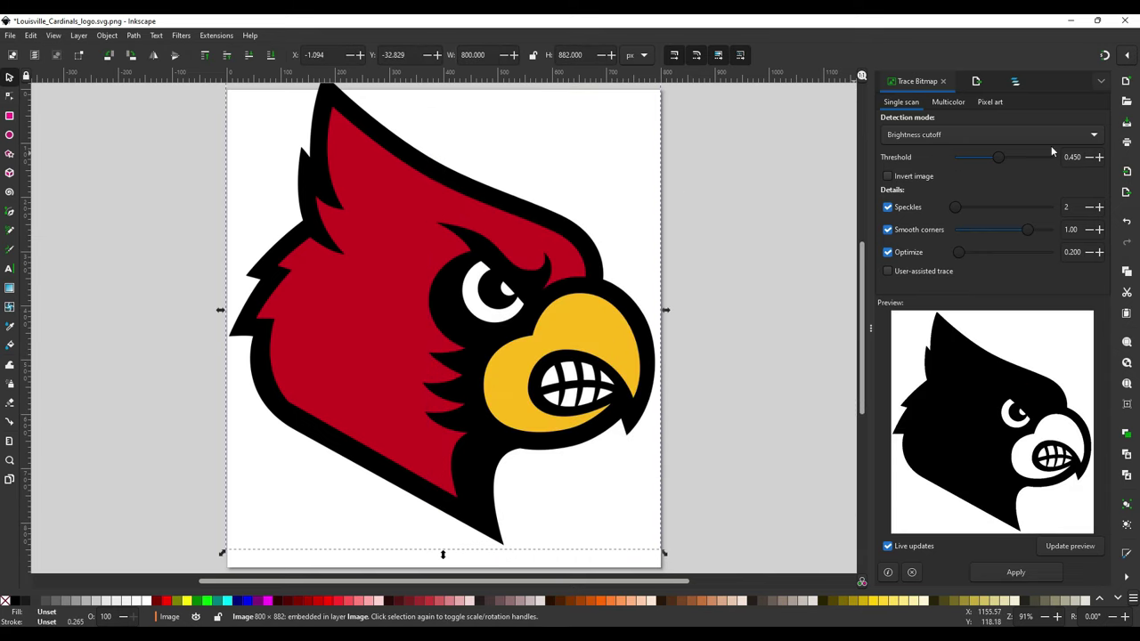
click(1101, 158)
click(1101, 159)
click(1101, 158)
click(1101, 159)
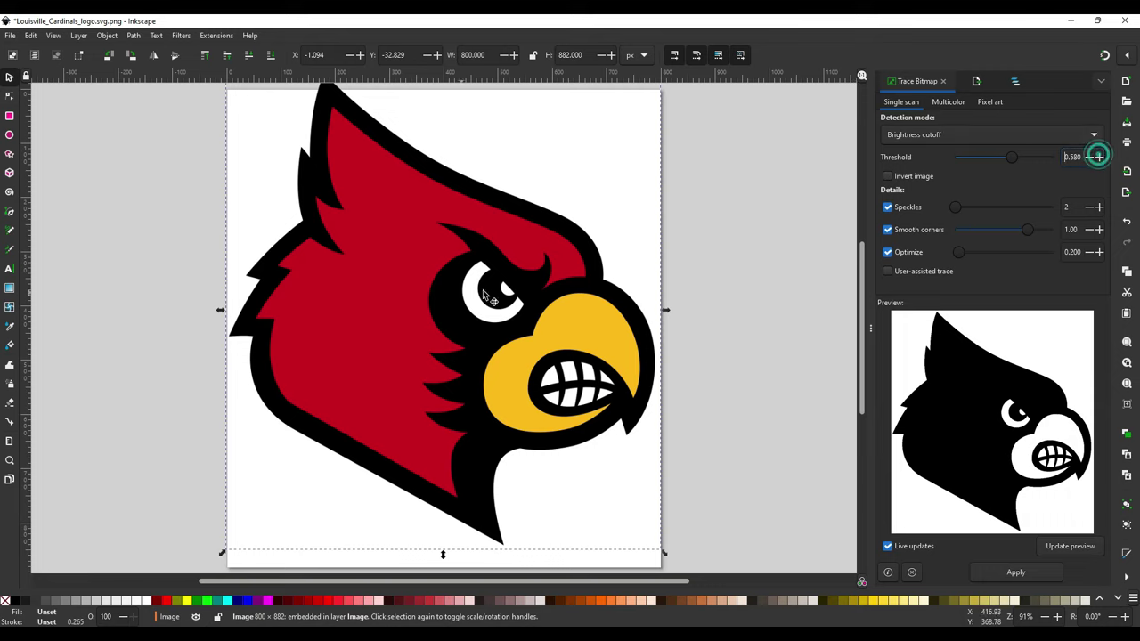
click(1101, 158)
click(1102, 158)
click(1101, 159)
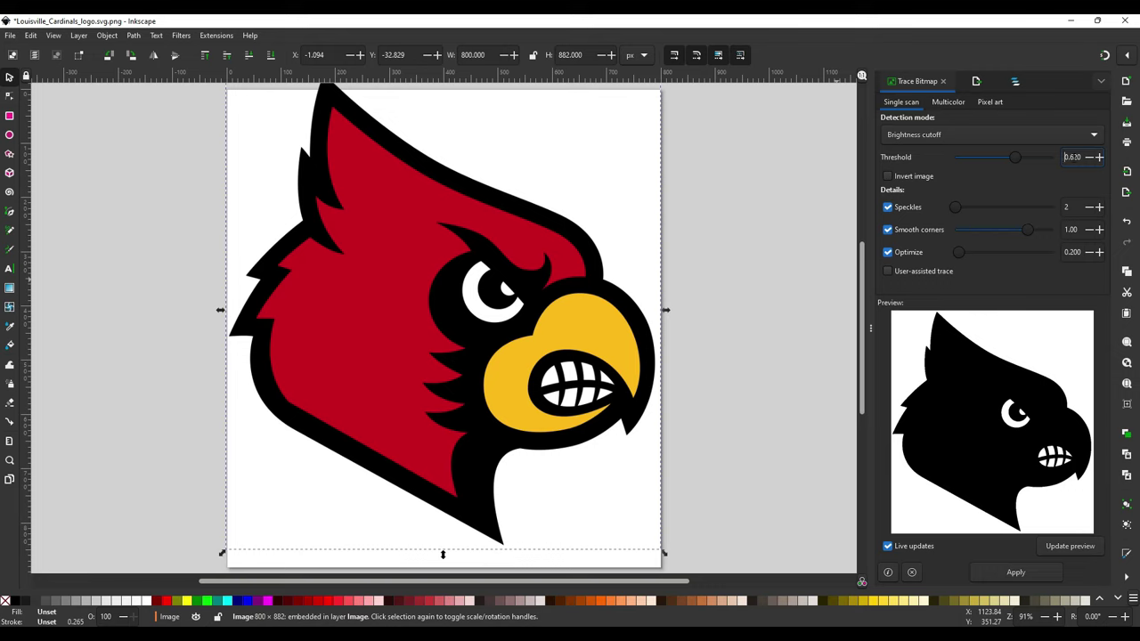
- Lower the Brightness cutoff threshold to 0.290 and trace the cardinal image into a path
click(1088, 157)
click(1088, 158)
click(1089, 158)
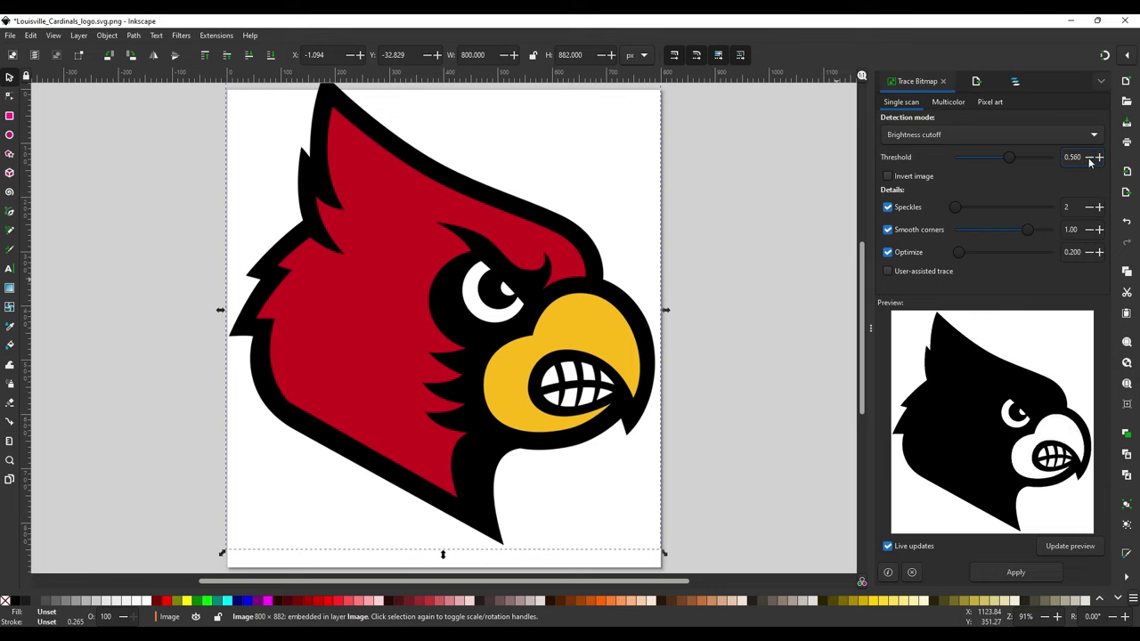
click(1089, 157)
click(1088, 157)
click(1089, 157)
click(1088, 158)
click(1088, 158)
click(1089, 157)
click(1089, 158)
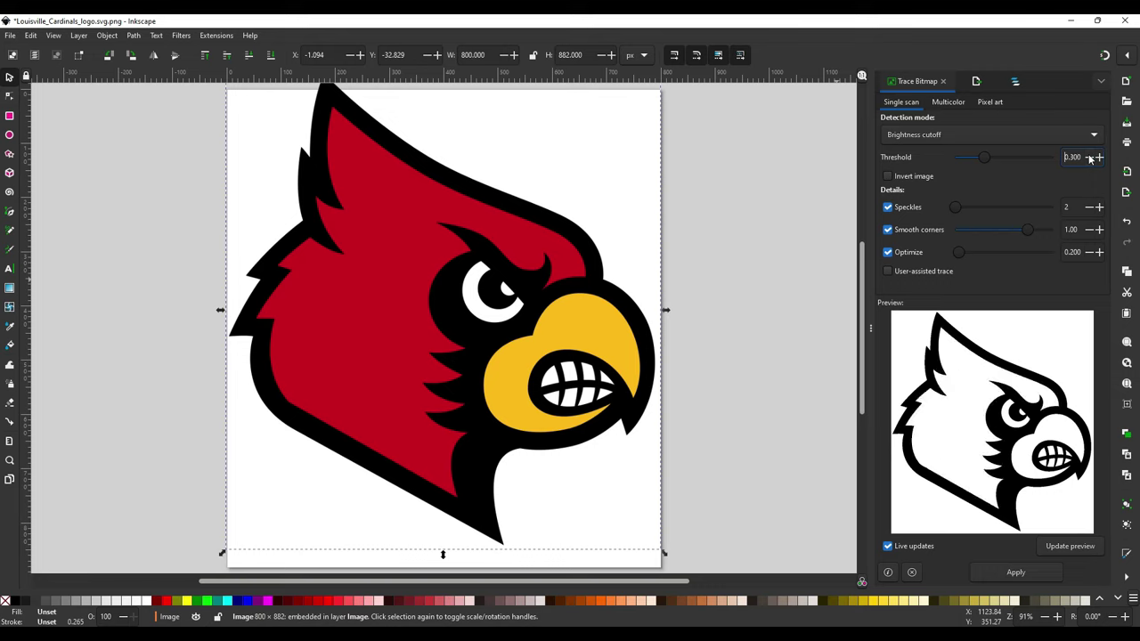
click(1088, 158)
click(1015, 572)
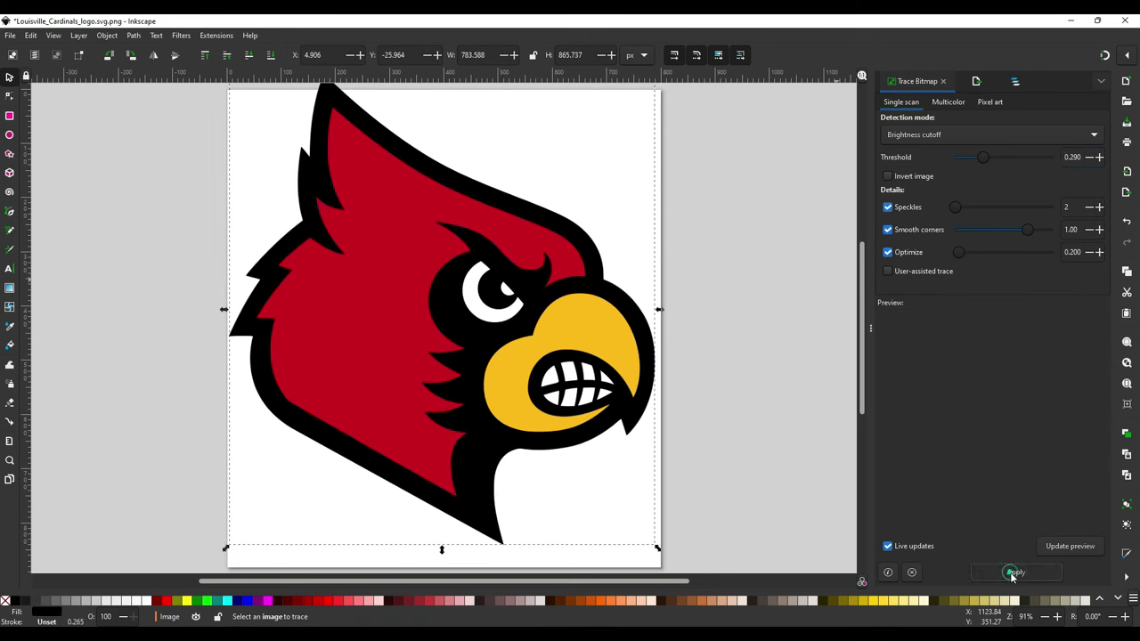
- Move the coloured cardinal image off the page to the right and shift the traced path down to about Y 29 px
mouse_move(354, 339)
mouse_down()
mouse_move(520, 363)
mouse_move(776, 234)
mouse_move(814, 191)
mouse_up()
click(369, 339)
click(470, 335)
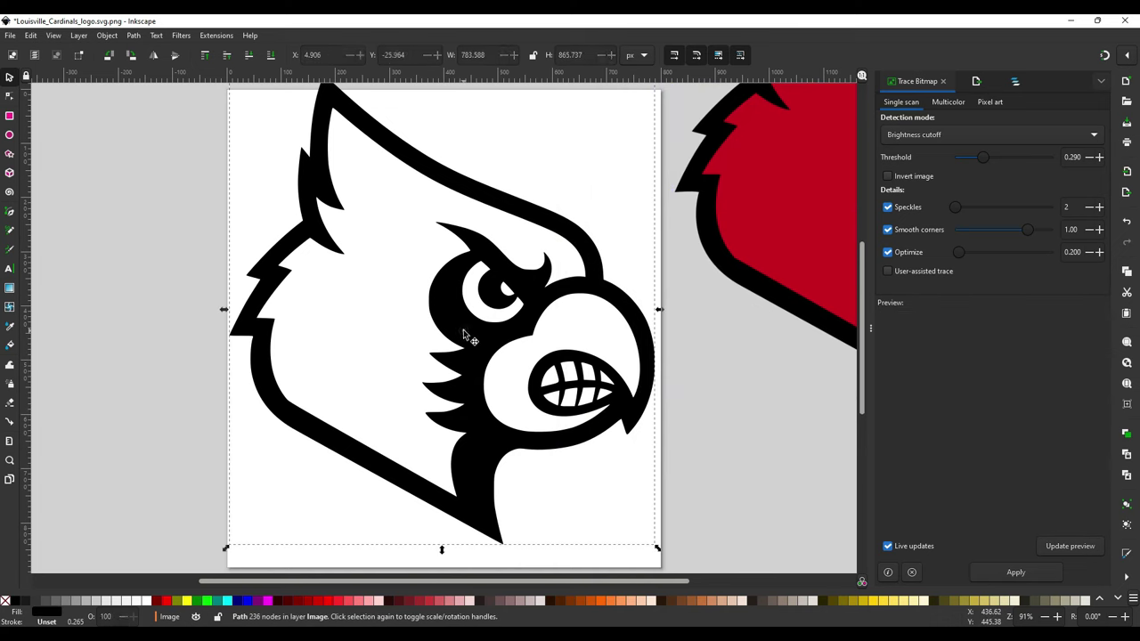
mouse_move(477, 331)
mouse_down()
mouse_move(495, 346)
mouse_move(483, 374)
mouse_up()
- Export the traced cardinal page as Louisville_Cardinals_logo.svg in Plain SVG format
click(977, 82)
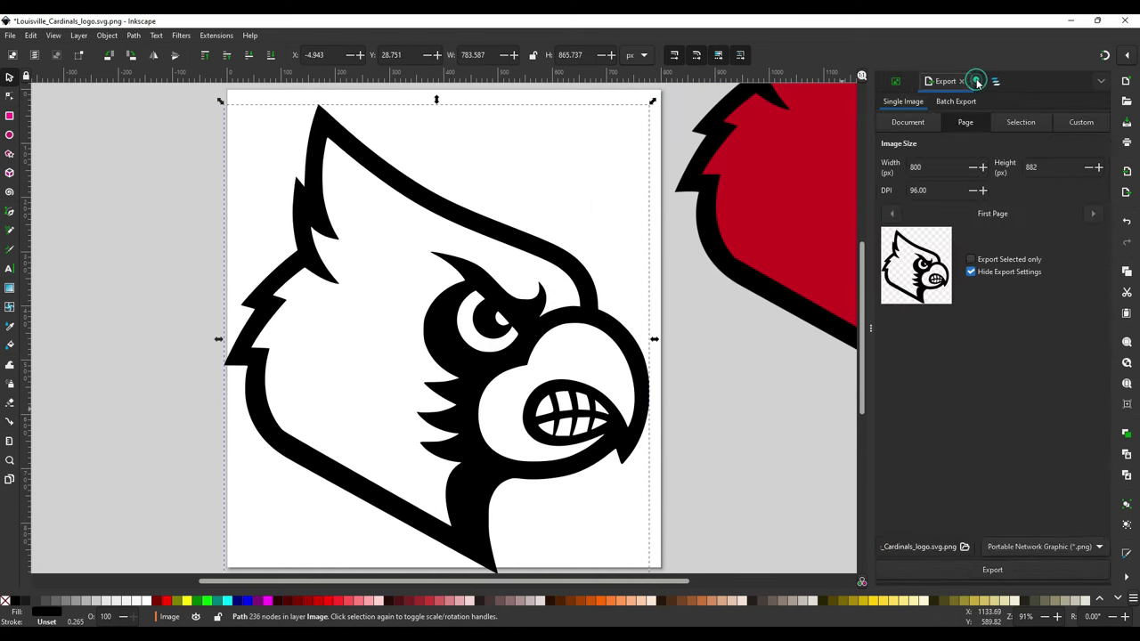
click(1004, 548)
click(1005, 567)
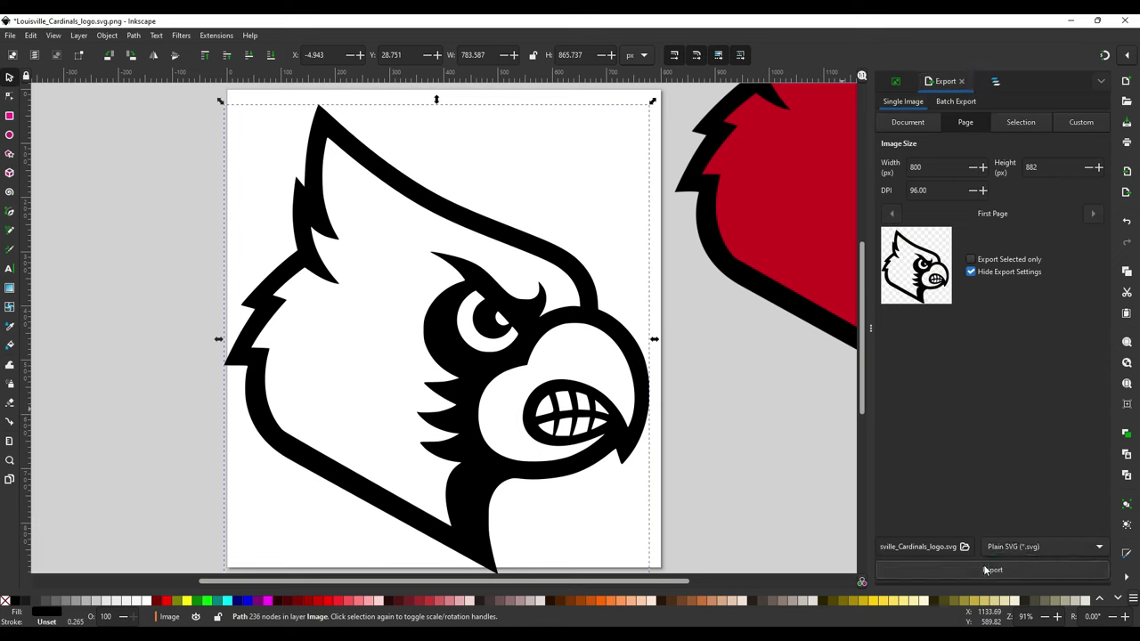
click(987, 571)
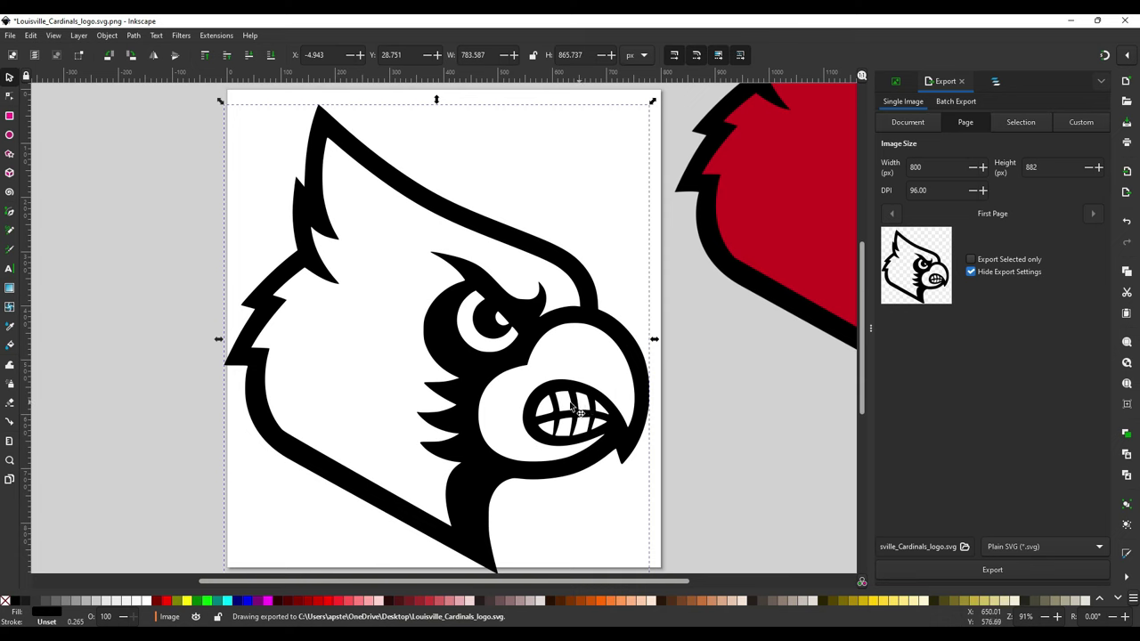
- Switch to the Tinkercad design and move the pink Varian shape clear of the beige one, just below it
click(708, 571)
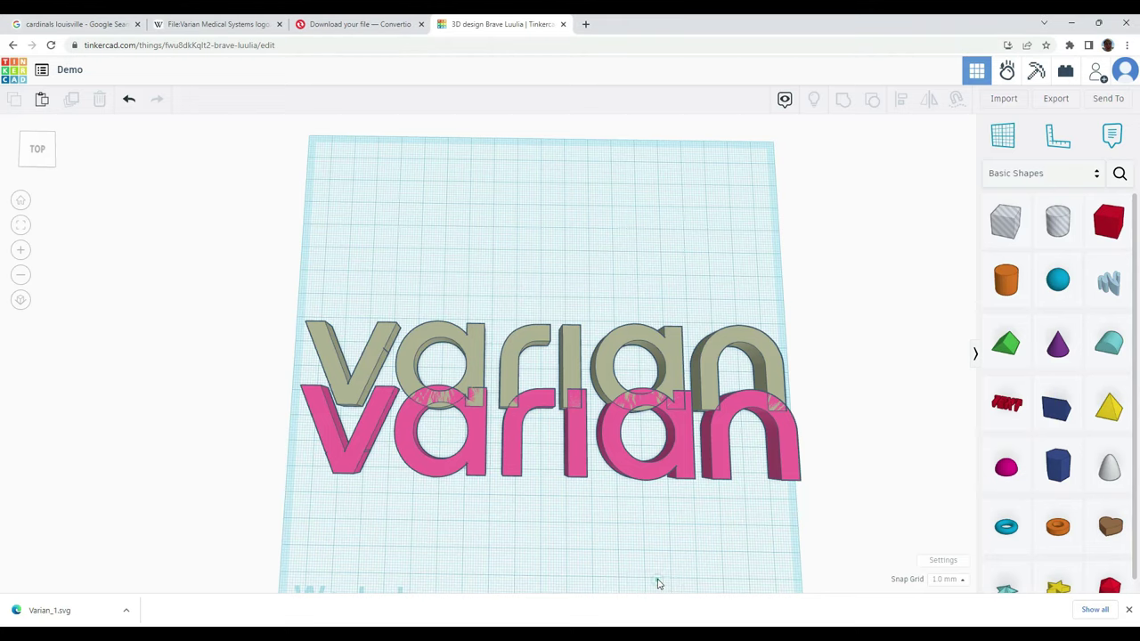
scroll(574, 470, up, 2)
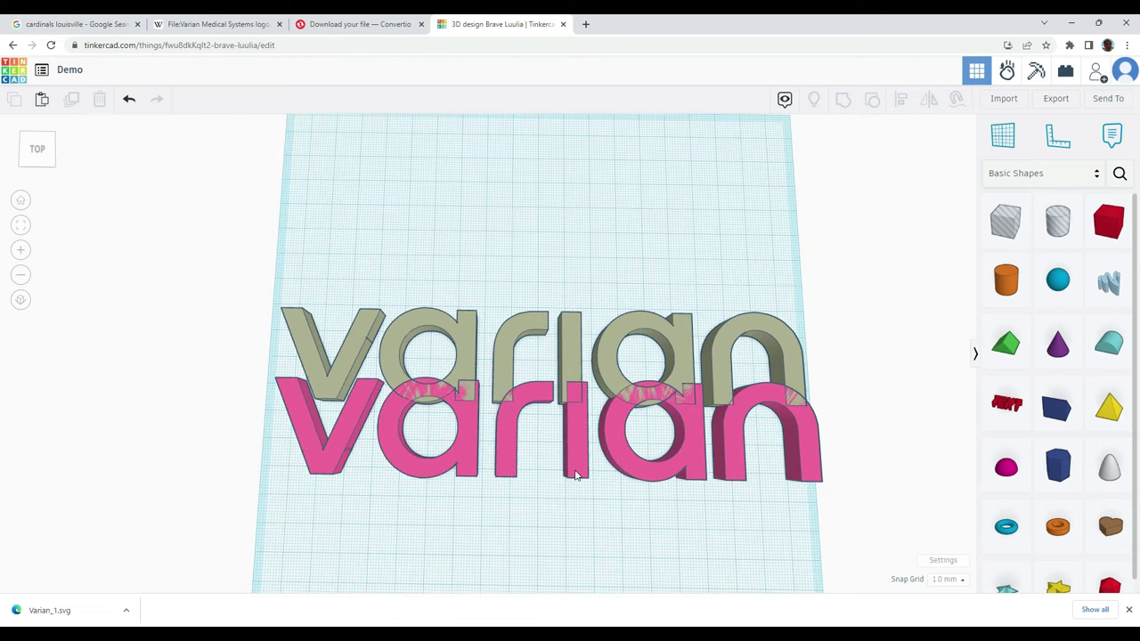
mouse_move(515, 451)
mouse_down()
mouse_move(508, 439)
mouse_move(503, 470)
mouse_up()
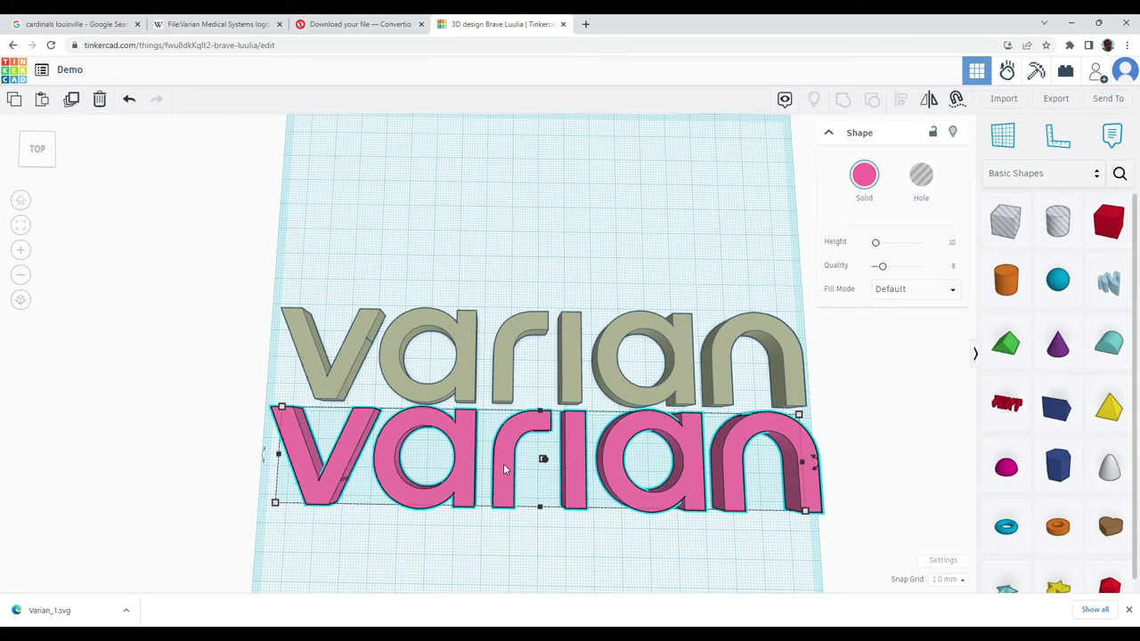
click(481, 190)
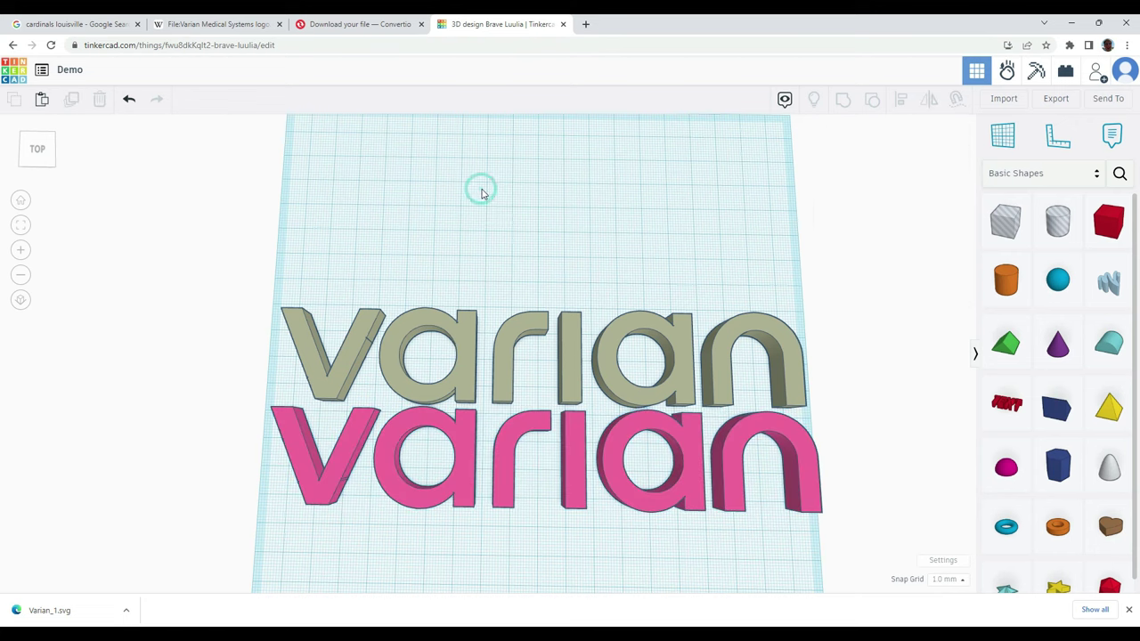